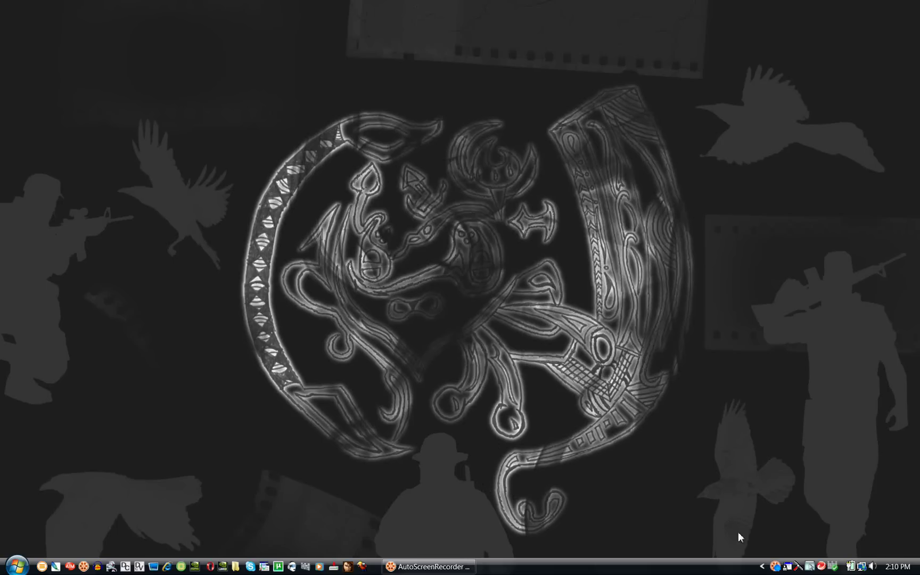
Open Dell Webcam Manager from the tray webcam icon and launch Webcam Center
click(760, 567)
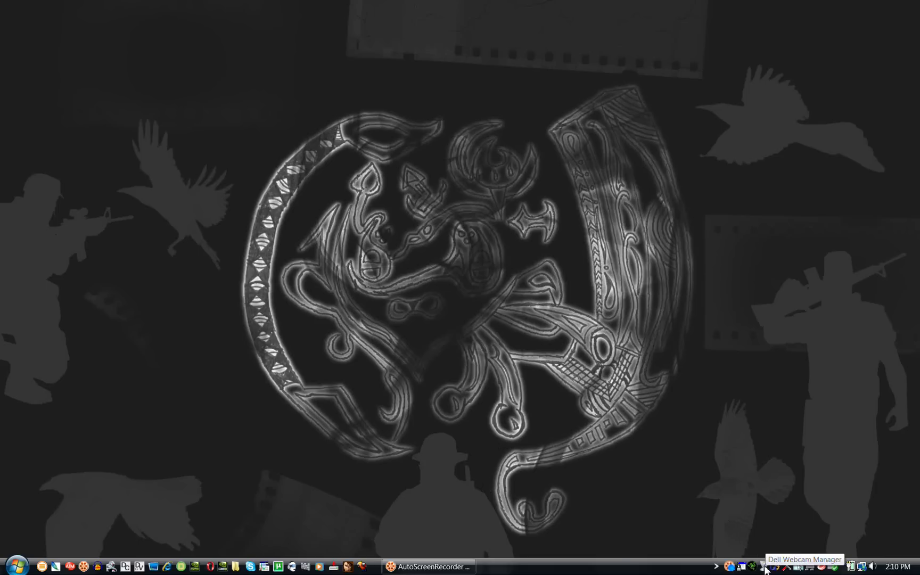
right_click(773, 566)
click(708, 515)
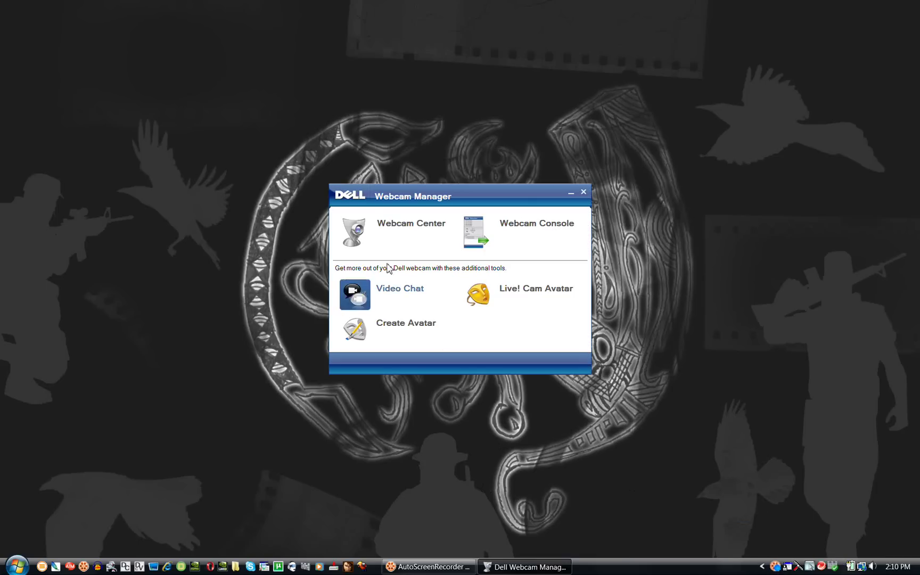
click(354, 232)
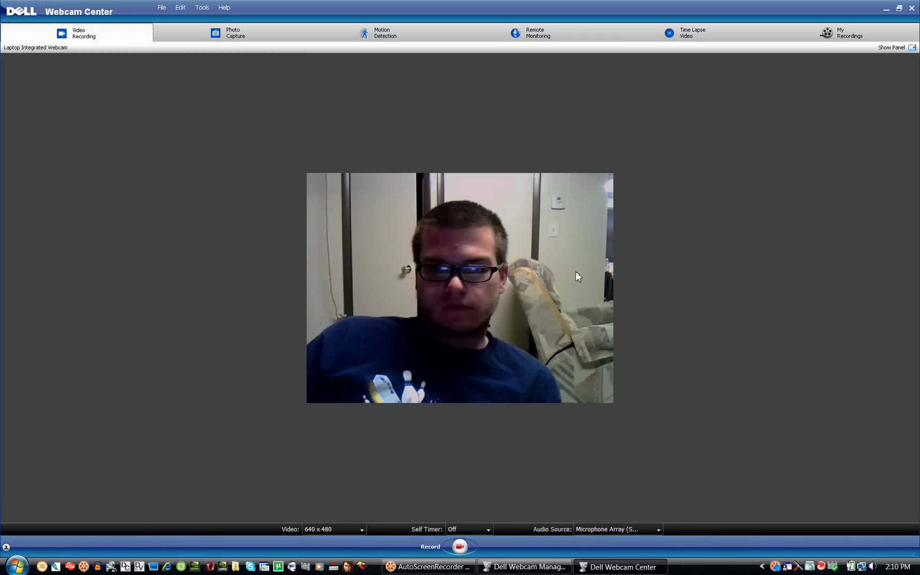
Close Webcam Manager and open the Webcam Console from the Tools menu
right_click(521, 569)
click(523, 565)
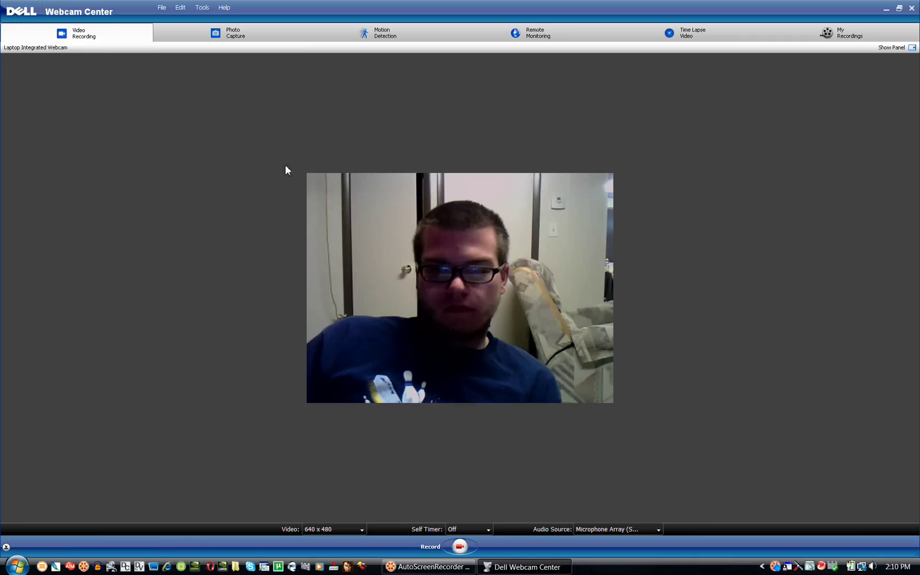
click(201, 13)
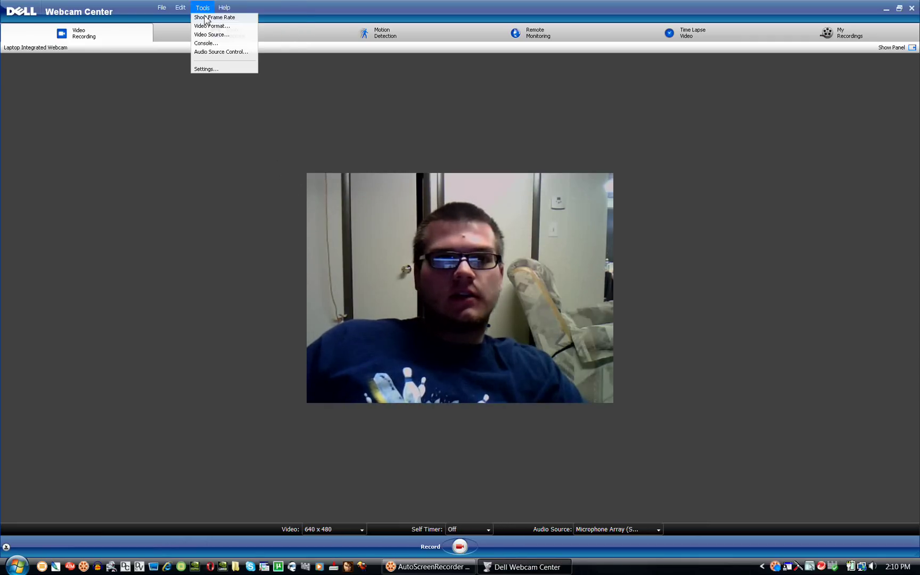
click(208, 43)
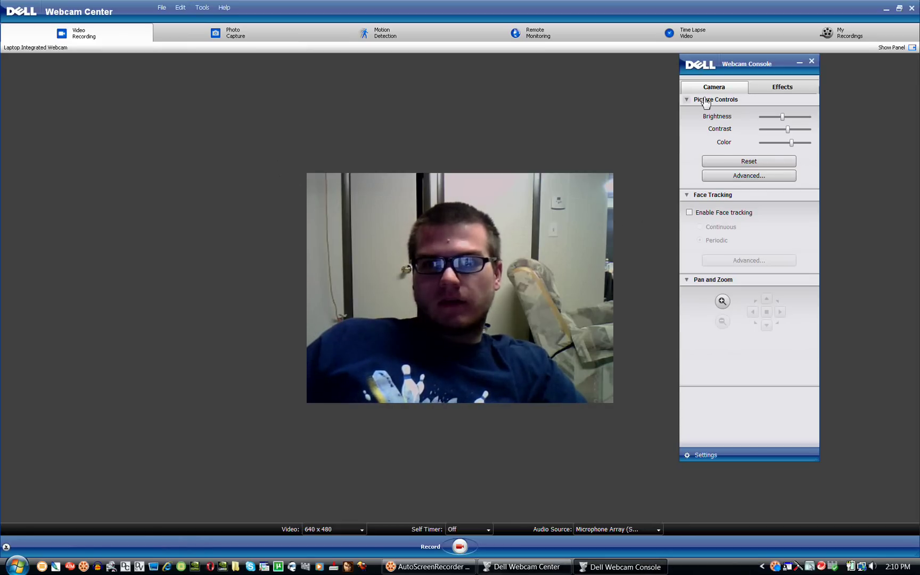
Lower brightness to 10, then reset picture settings to defaults and check Advanced
mouse_move(783, 121)
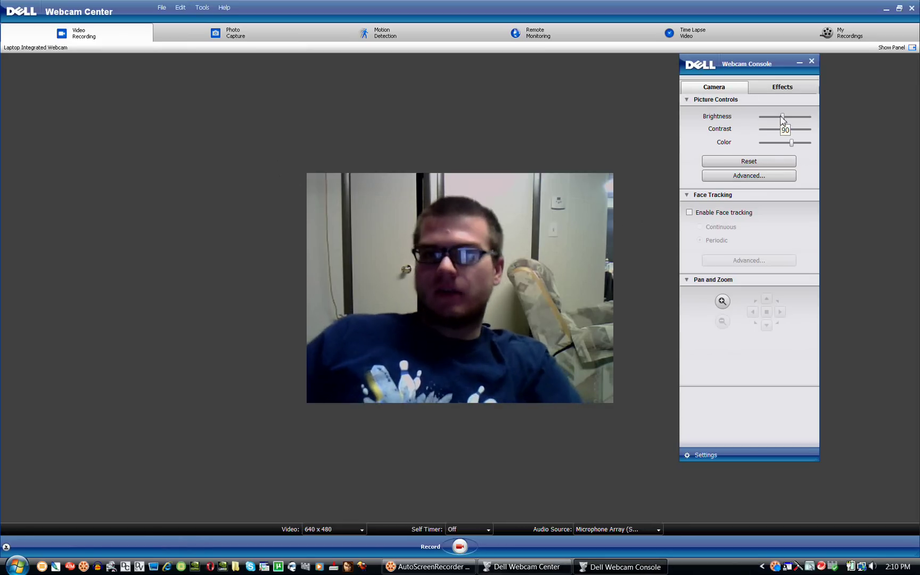
drag(781, 116, 762, 121)
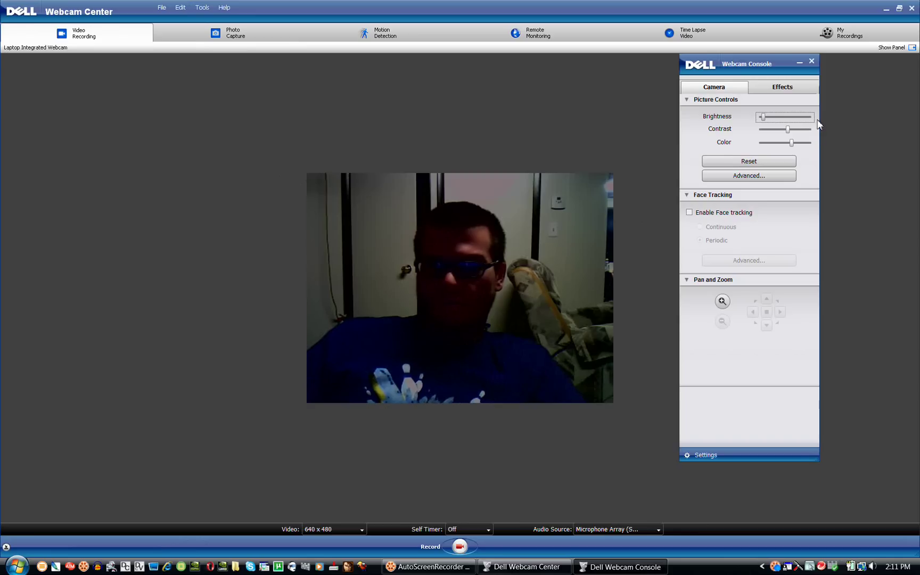
click(764, 161)
click(759, 176)
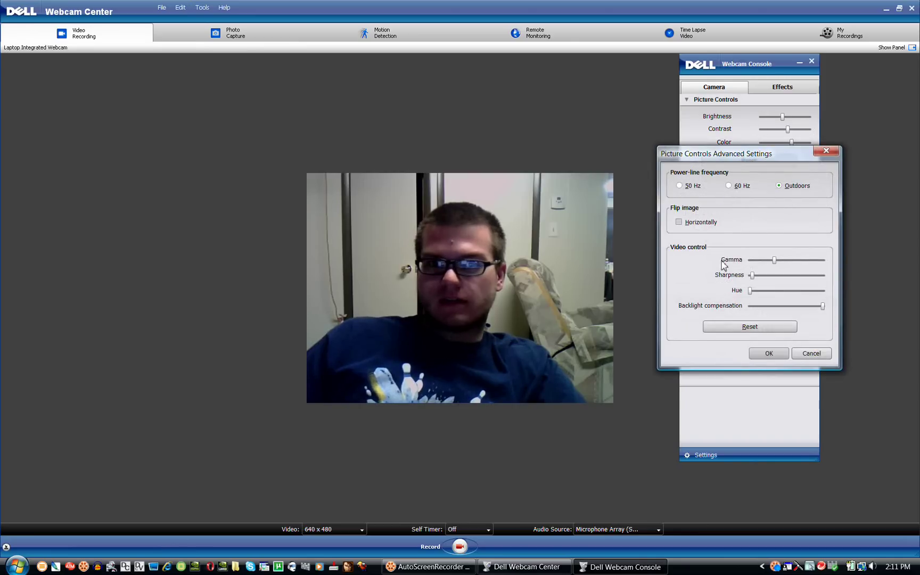
click(826, 152)
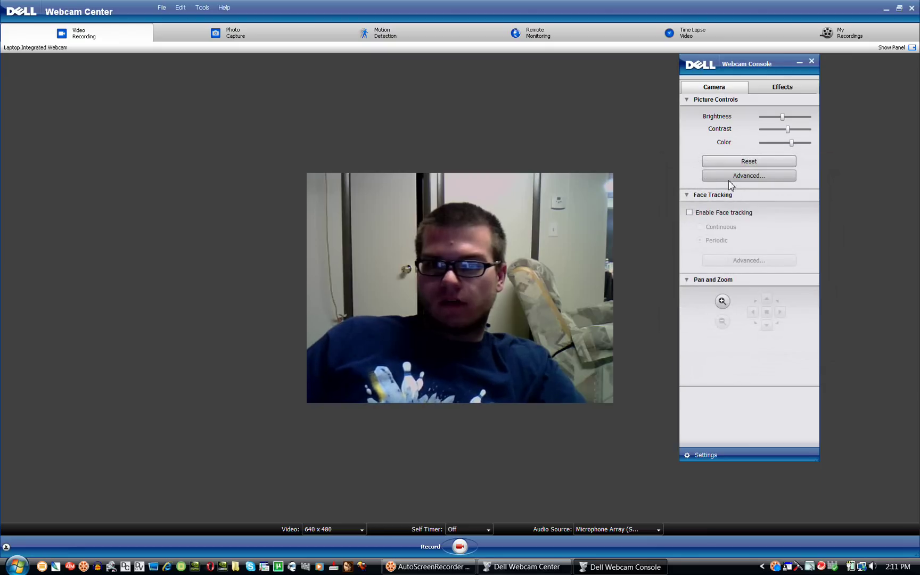
Enable face tracking at Fast speed, trying Periodic before settling on Continuous
click(690, 212)
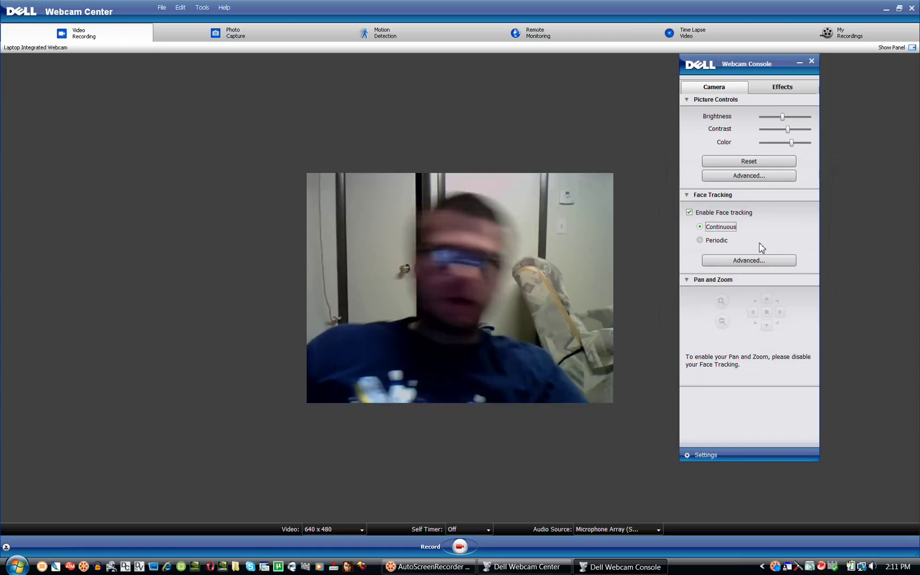
click(763, 262)
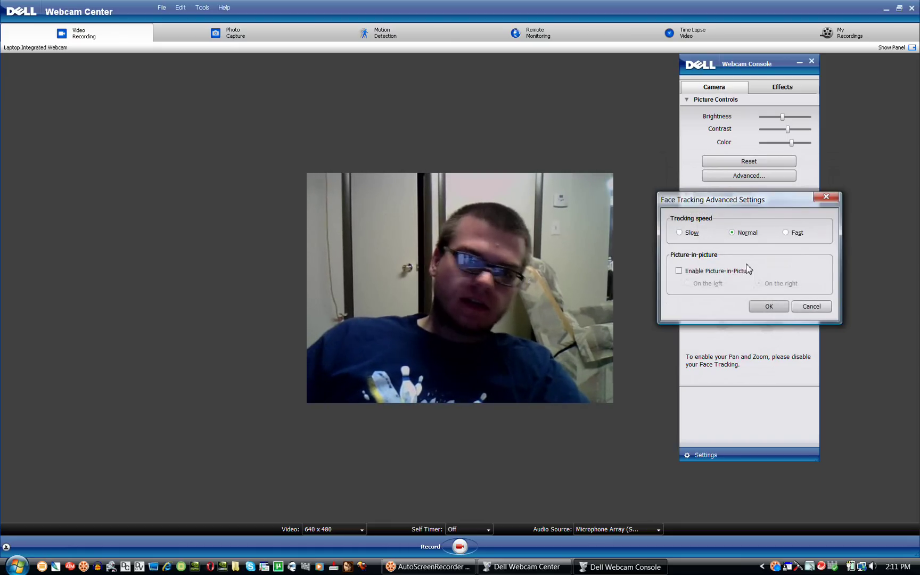
click(786, 233)
click(767, 307)
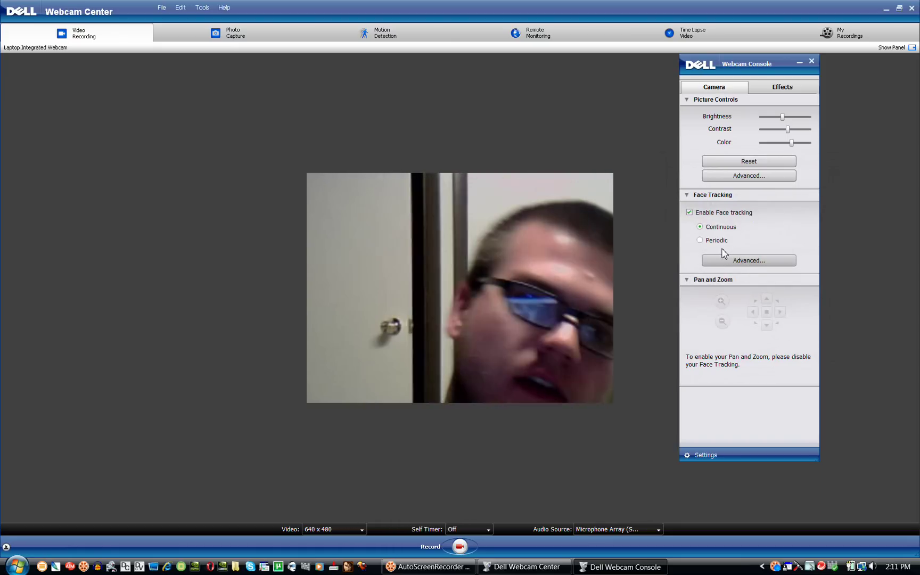
click(706, 244)
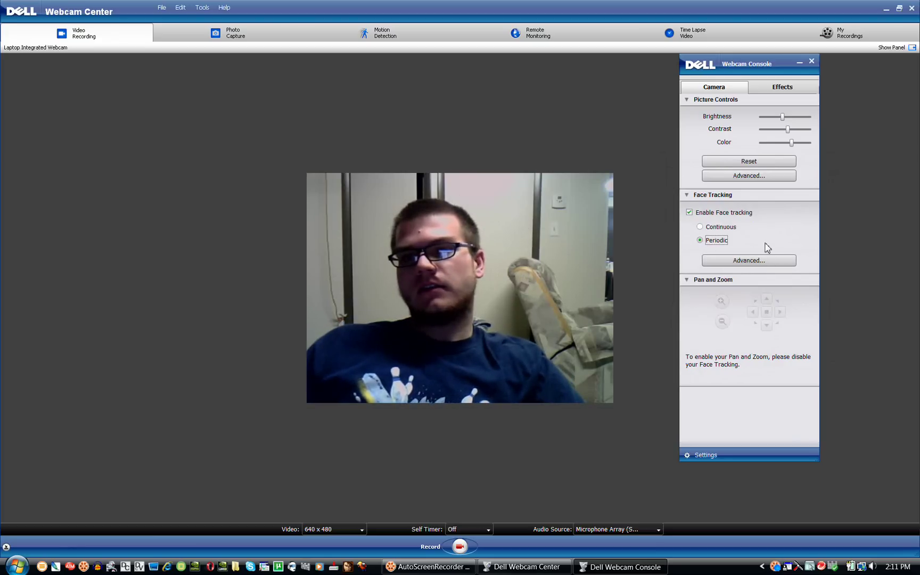
click(706, 228)
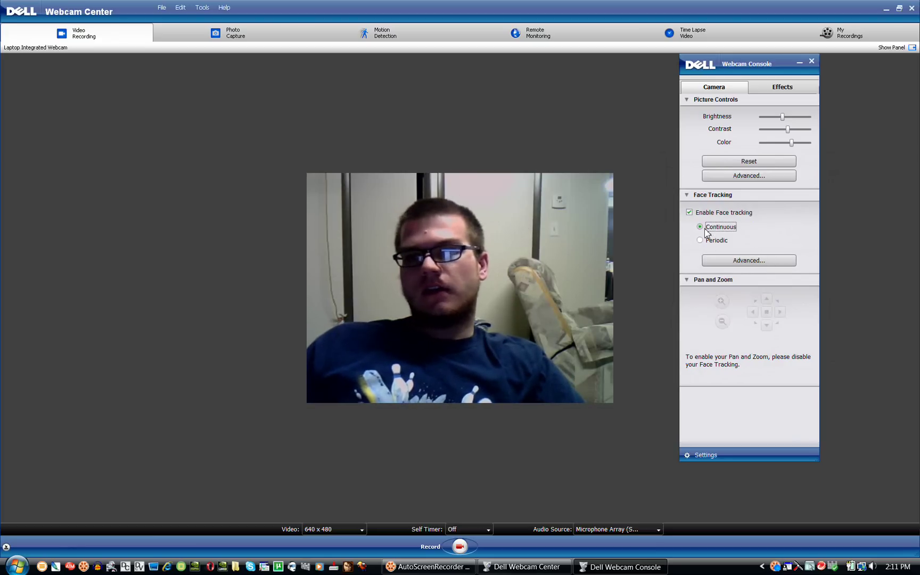
Try the picture-in-picture inset on the left and right, then turn it off
click(749, 261)
click(678, 271)
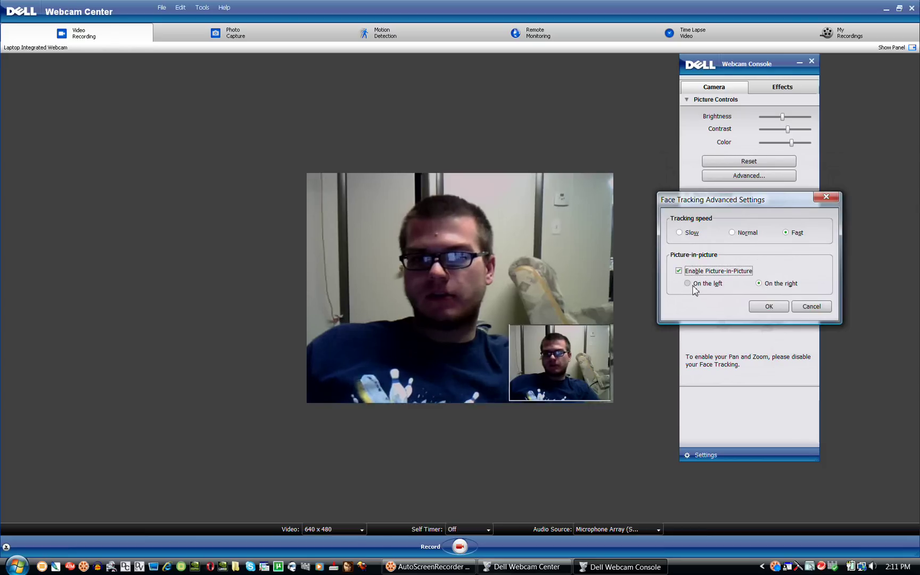
click(694, 285)
click(761, 284)
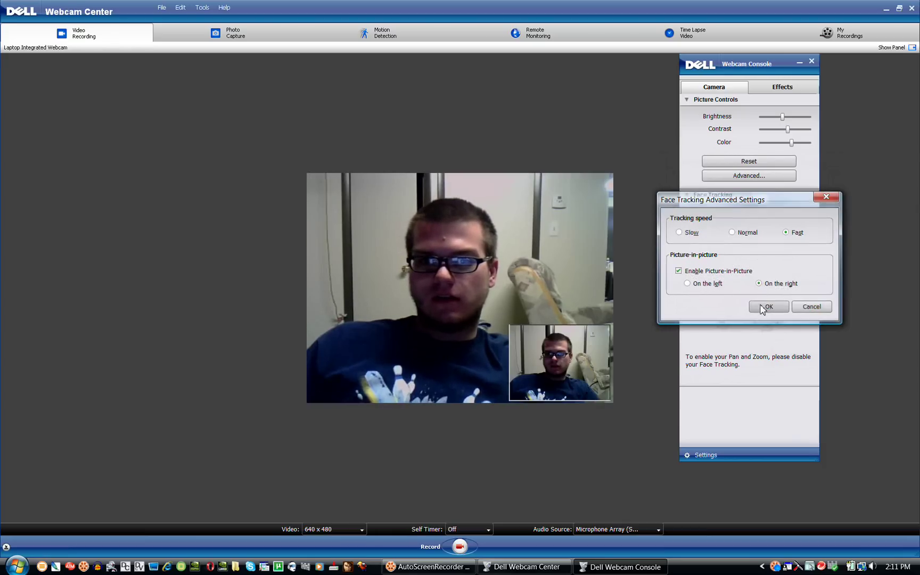
click(767, 307)
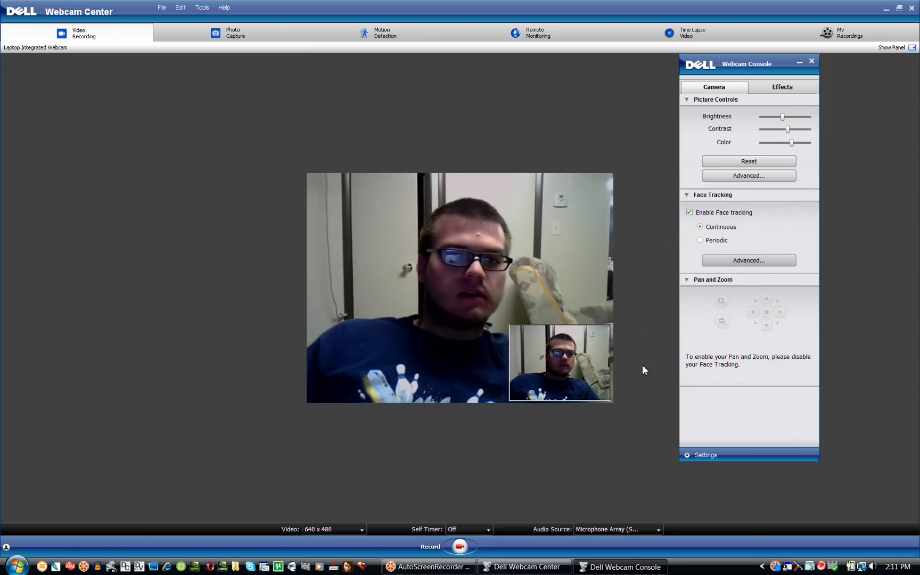
click(706, 259)
click(678, 271)
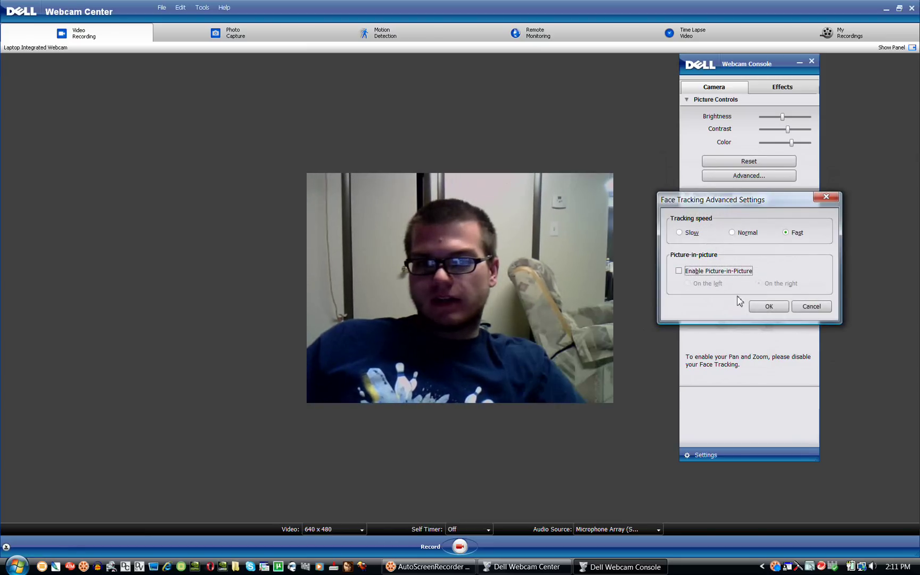
click(767, 307)
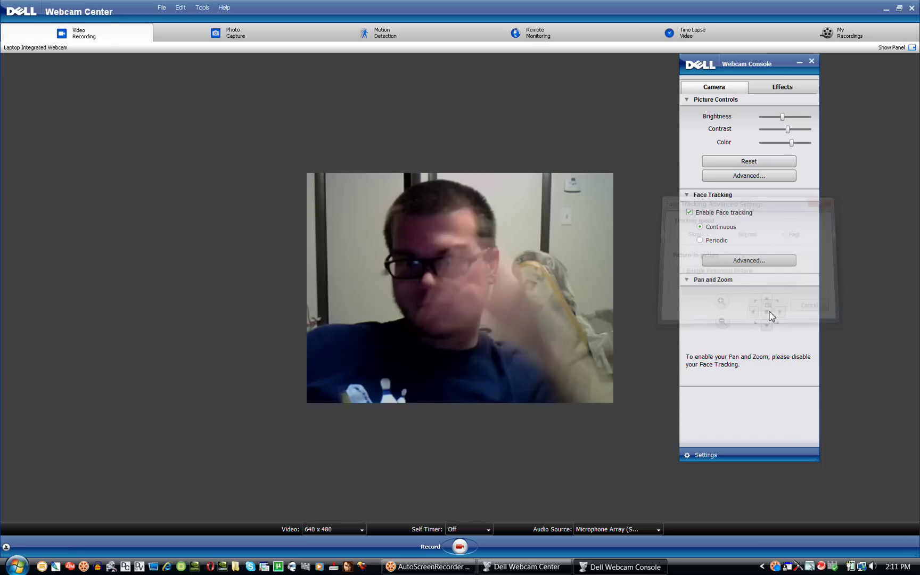
Turn off face tracking and zoom into the webcam picture three steps
click(690, 213)
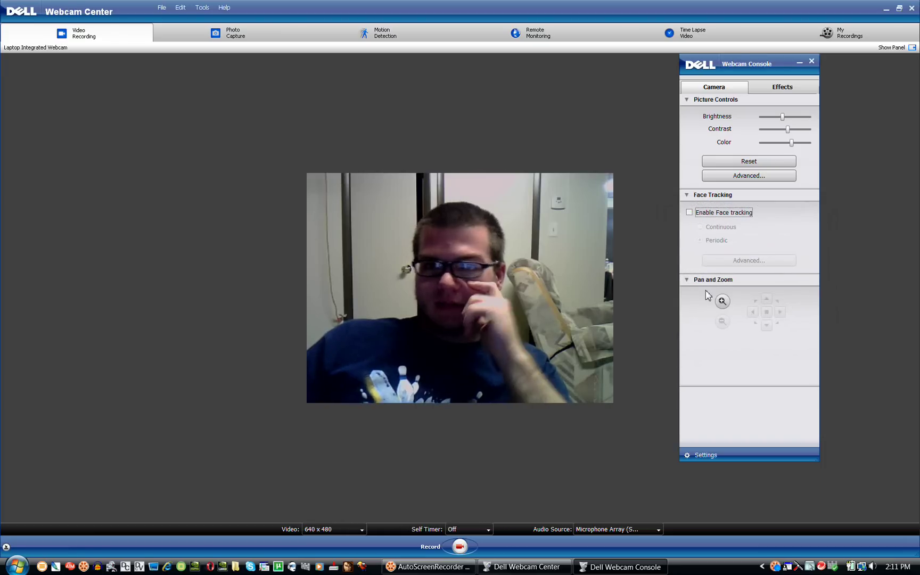
click(721, 302)
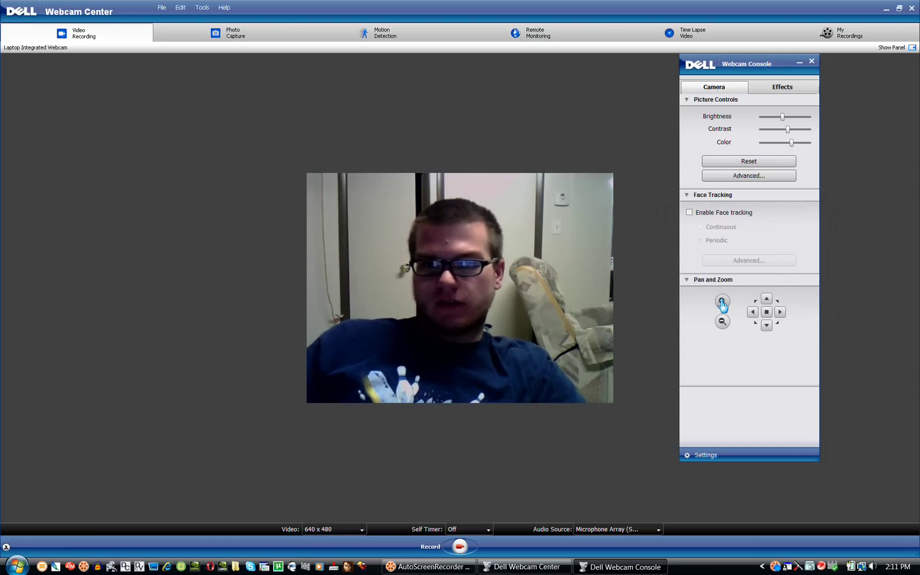
click(722, 303)
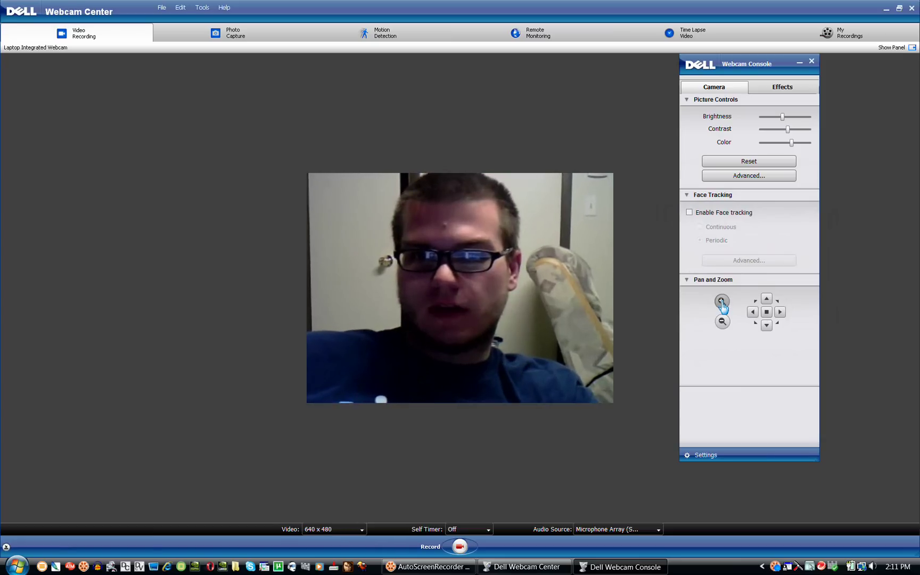
click(722, 303)
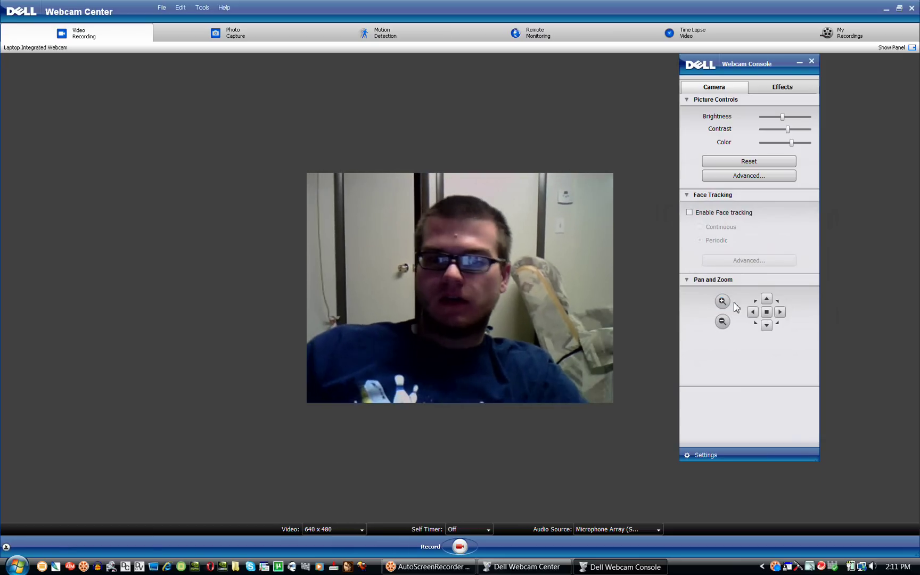
Pan the picture right three steps, zoom back out, and show the Effects page
click(781, 314)
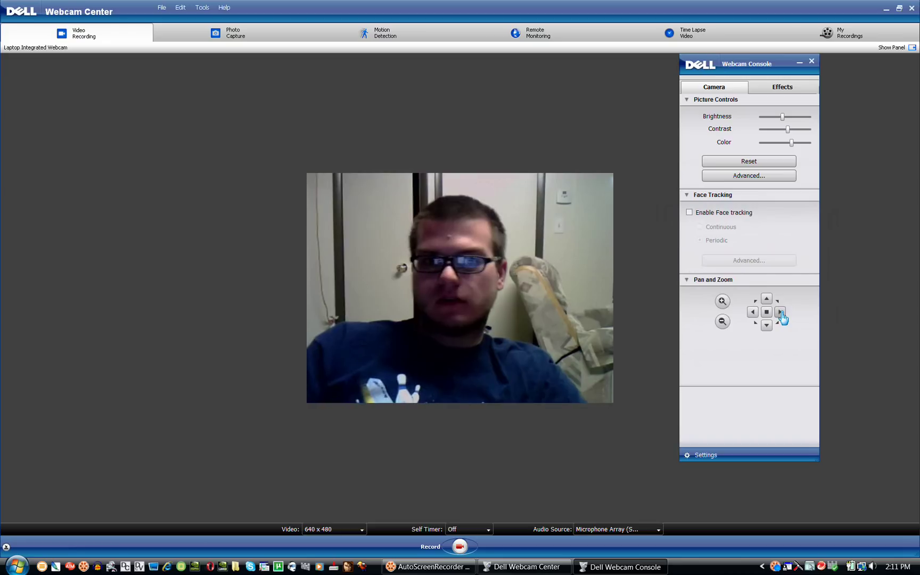
click(781, 314)
click(780, 313)
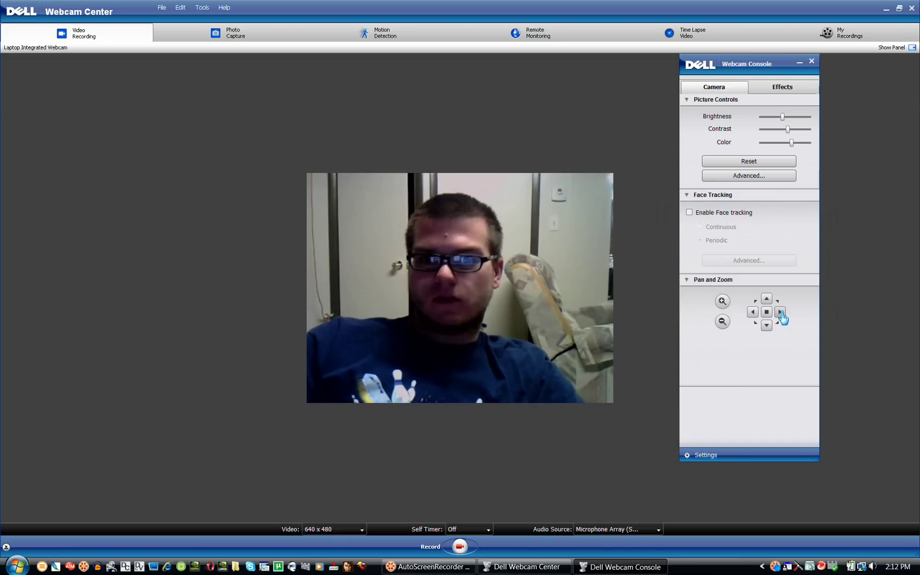
click(732, 324)
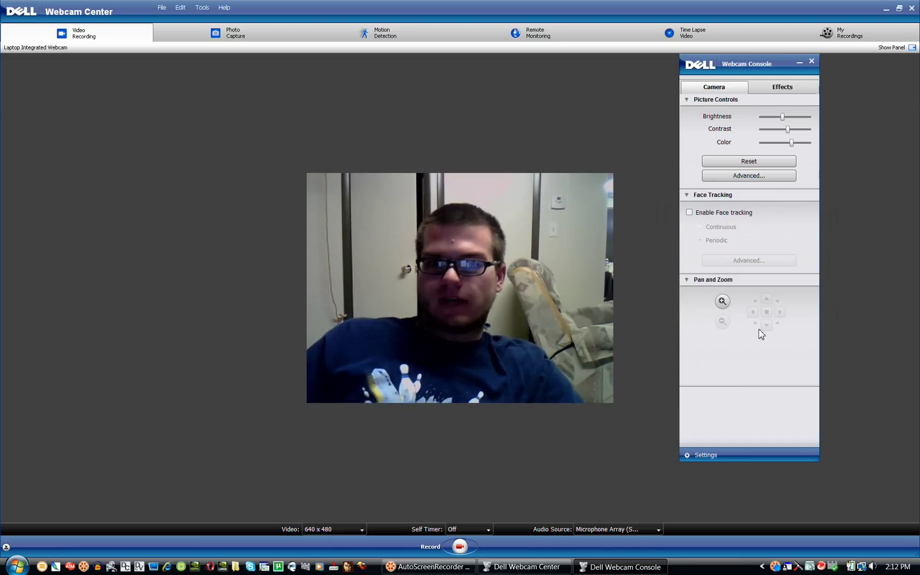
click(758, 88)
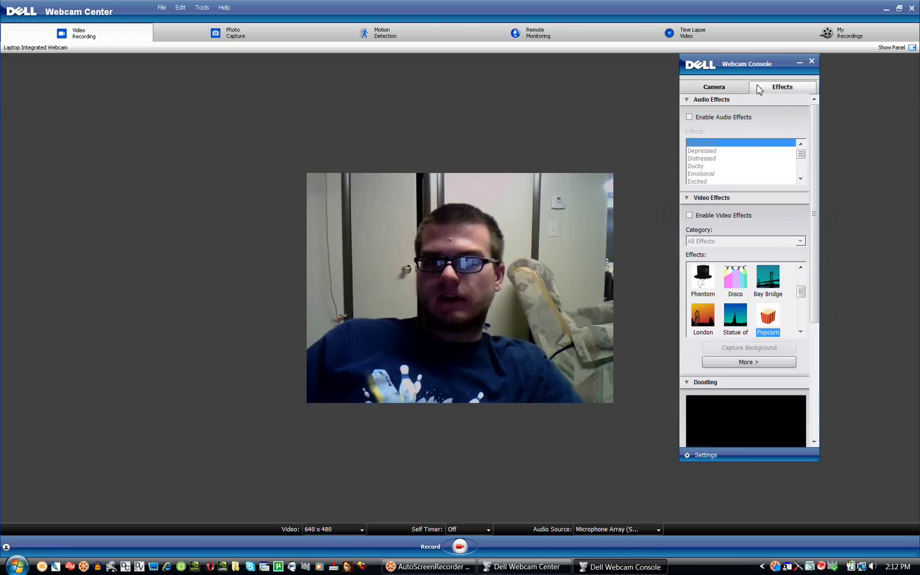
click(694, 119)
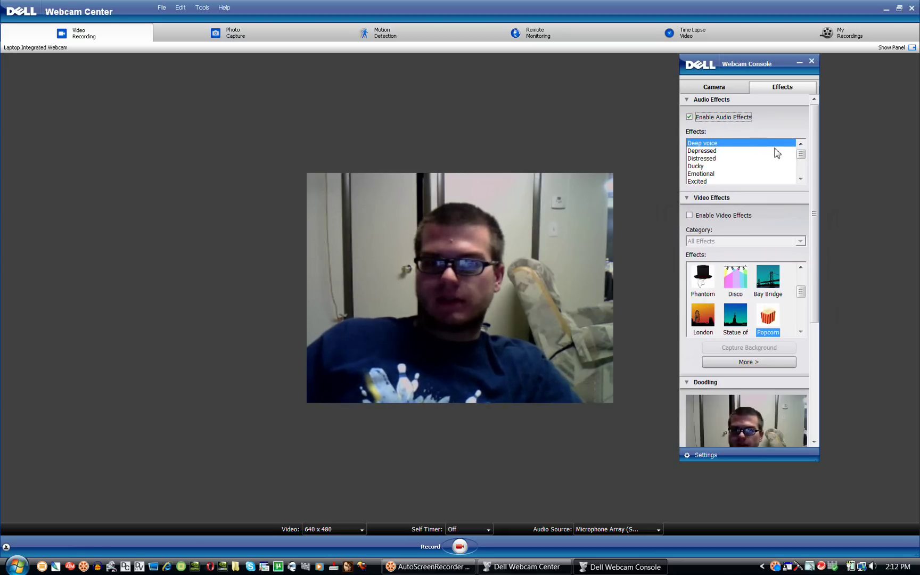
drag(802, 159, 802, 165)
click(709, 144)
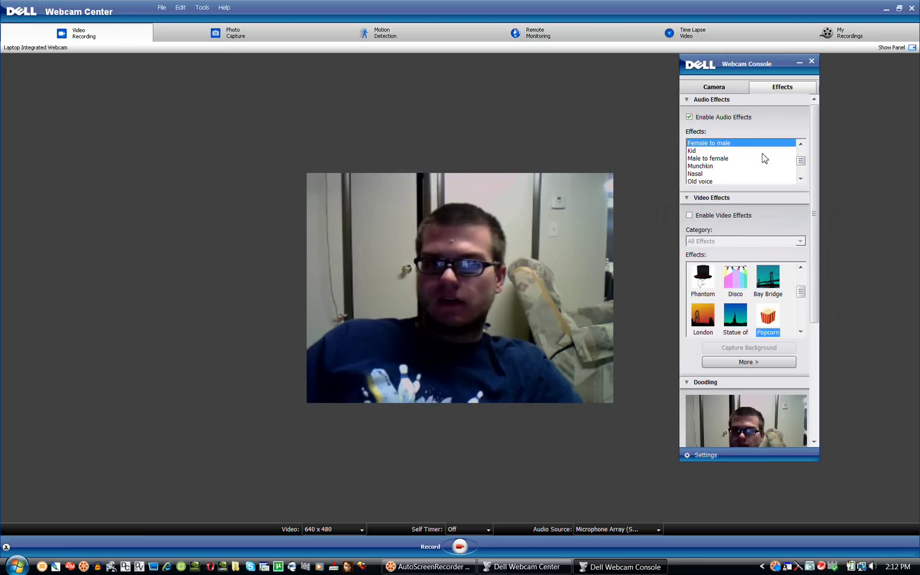
drag(805, 162, 804, 165)
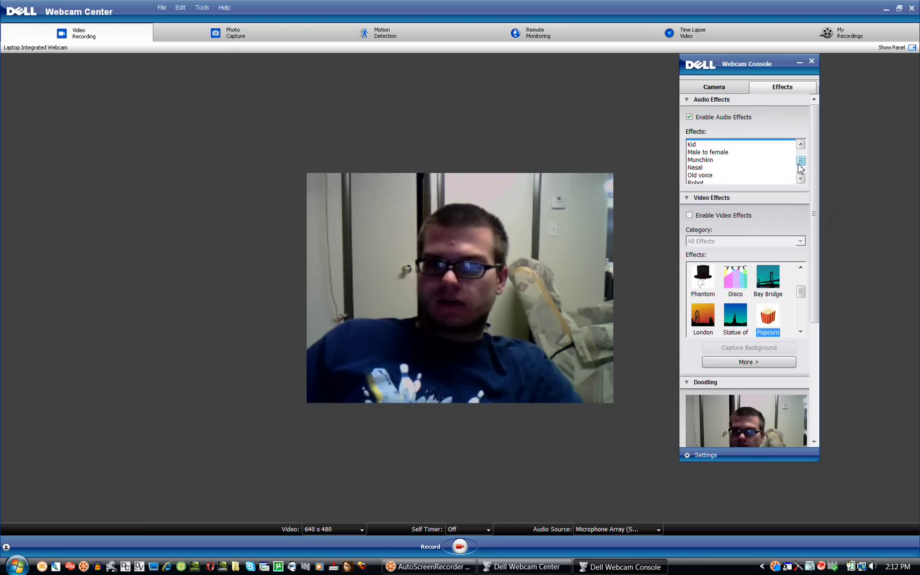
click(719, 173)
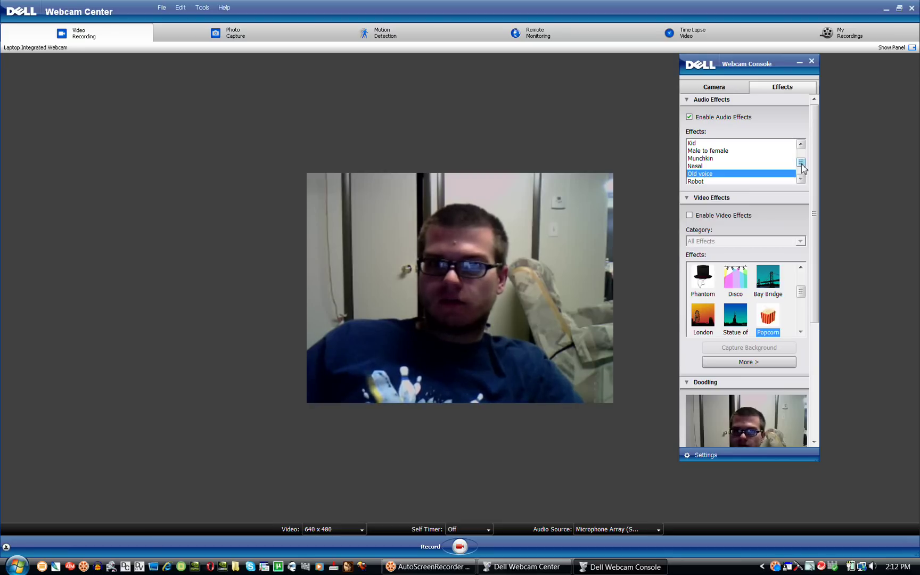
drag(803, 168, 801, 160)
click(690, 117)
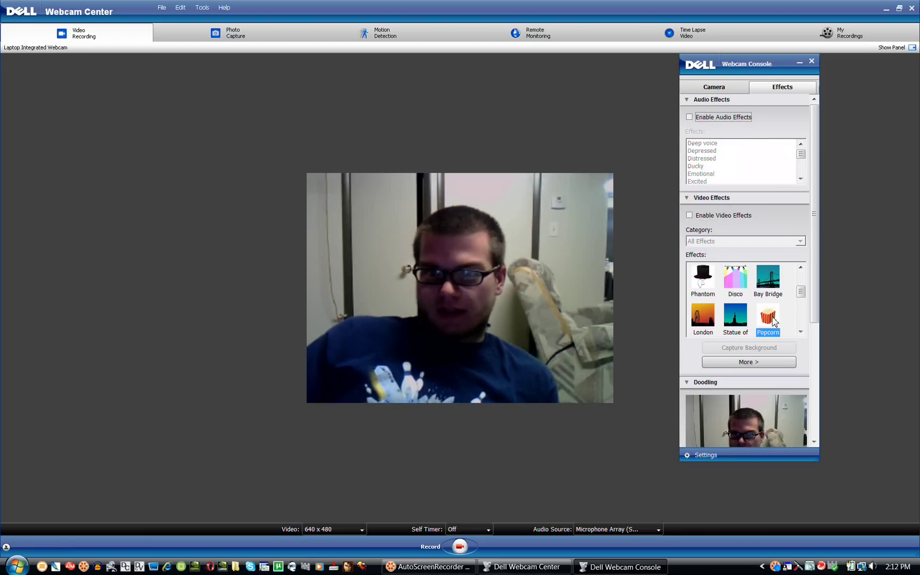
Enable video effects and try the Phantom, Disco and Bay Bridge overlays
click(695, 215)
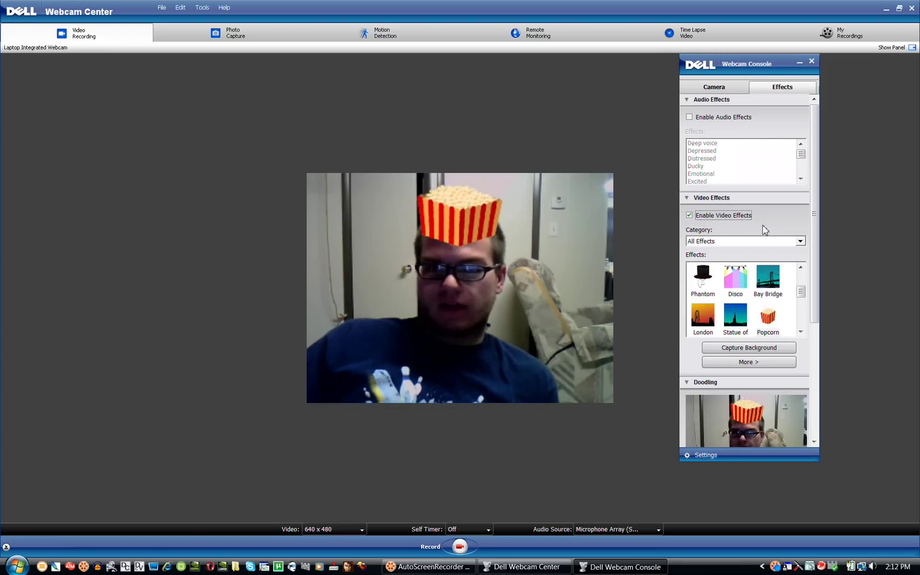
click(709, 277)
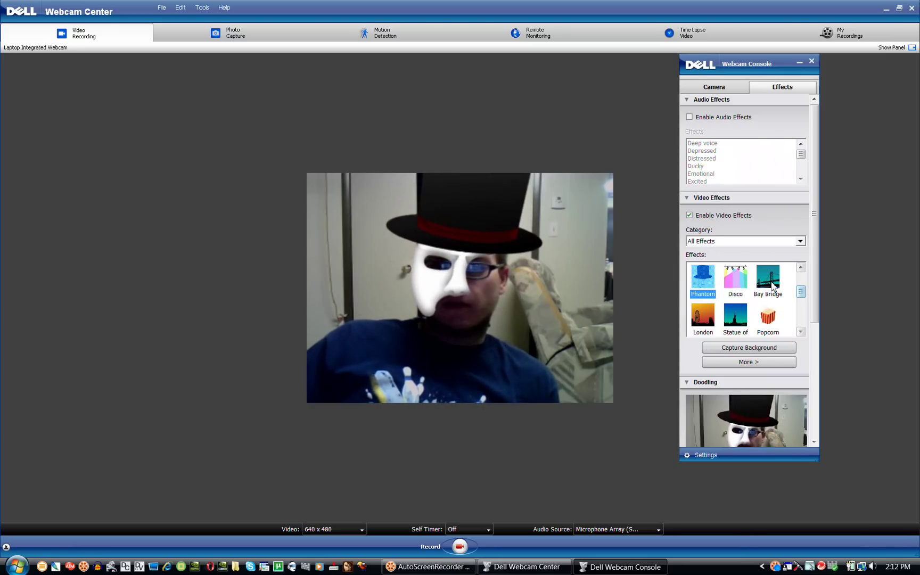
click(748, 282)
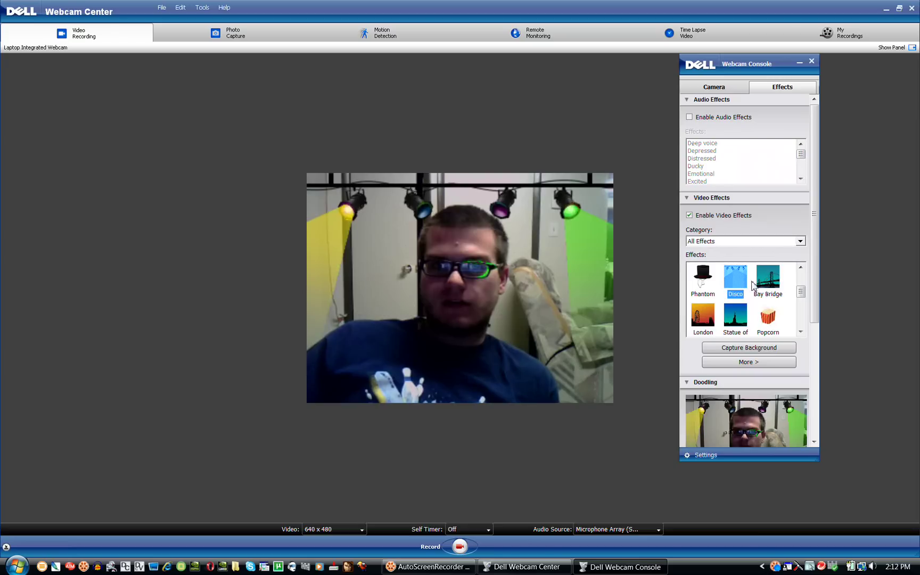
click(772, 282)
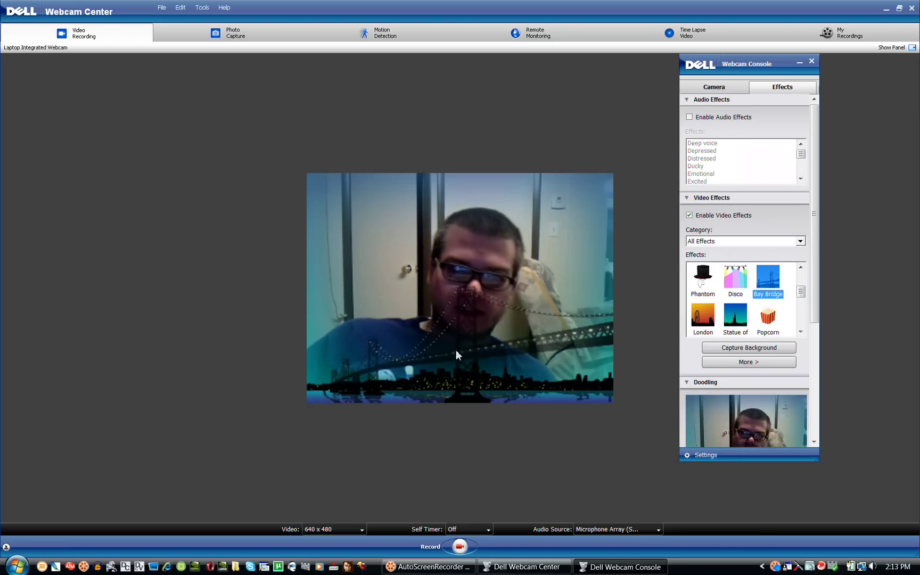
Apply the Stroke the Cat overlay, then disable video effects
drag(800, 292, 802, 302)
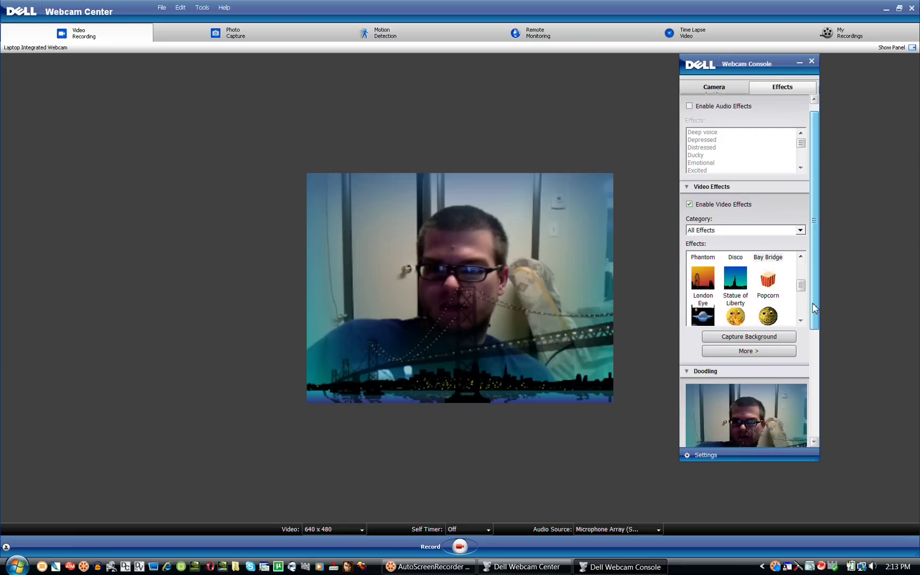
drag(804, 299, 804, 320)
click(740, 296)
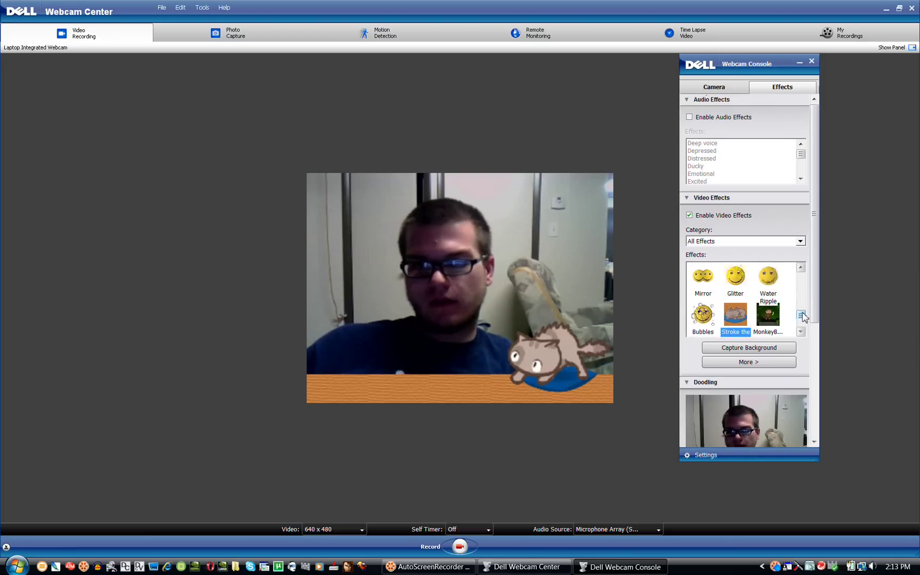
scroll(798, 312, up, 3)
scroll(801, 307, up, 4)
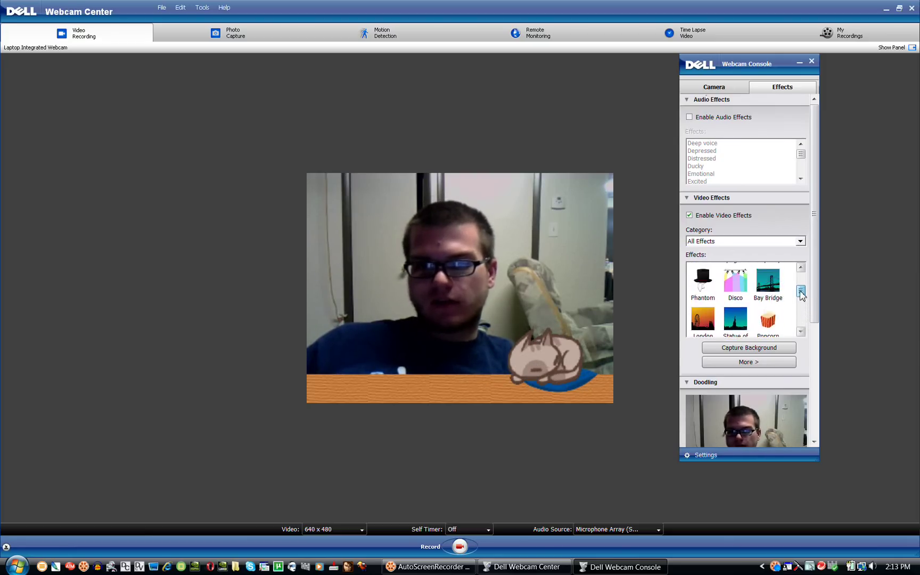
click(696, 218)
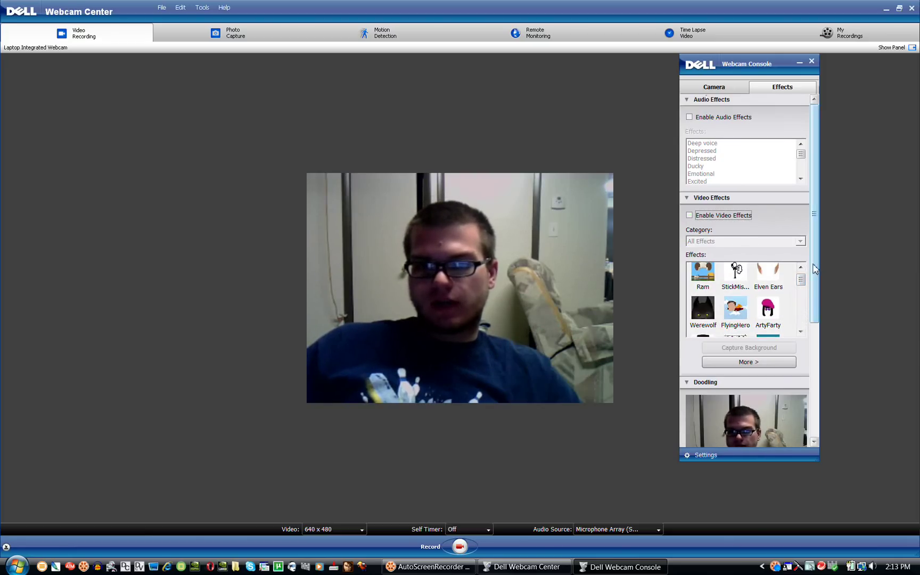
scroll(814, 269, down, 3)
Show the More video effects options and toggle Doodle off and back on
click(760, 266)
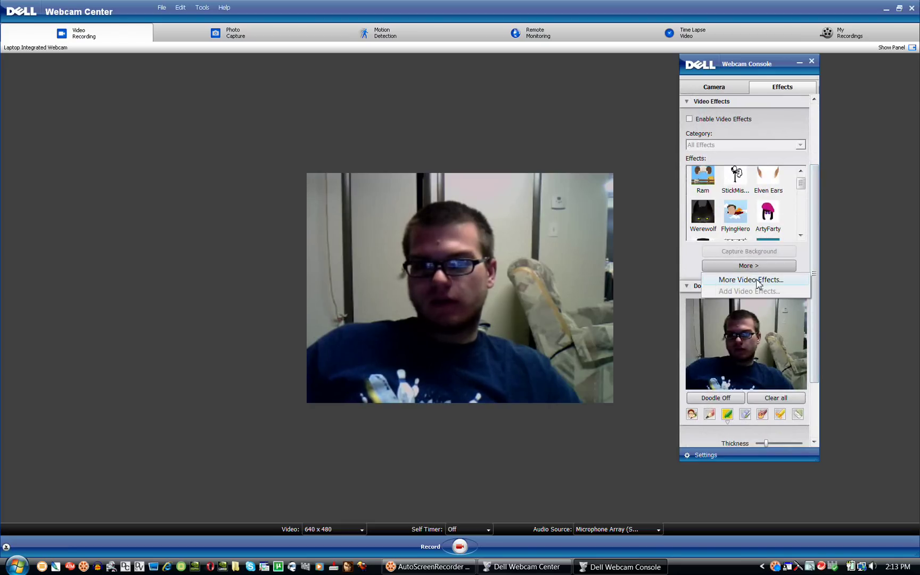
drag(816, 244, 813, 291)
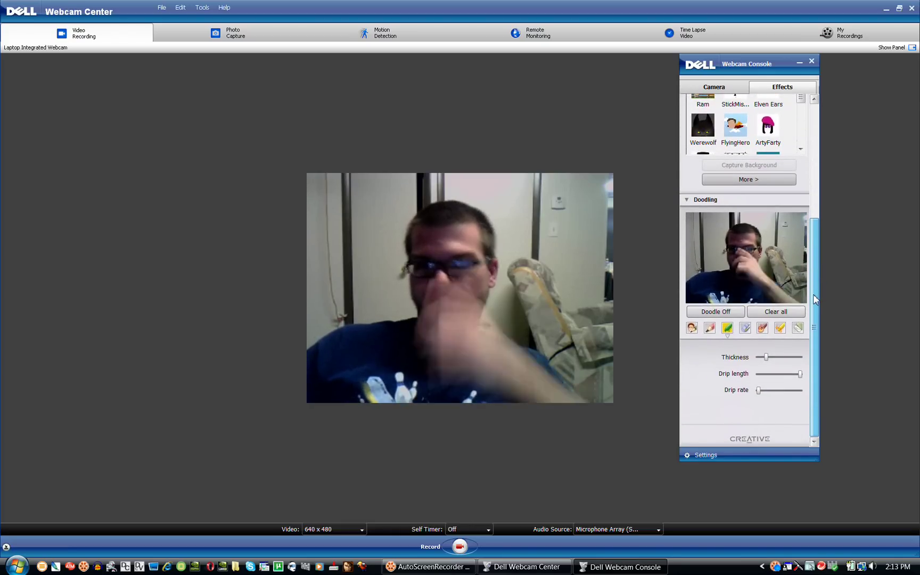
click(719, 314)
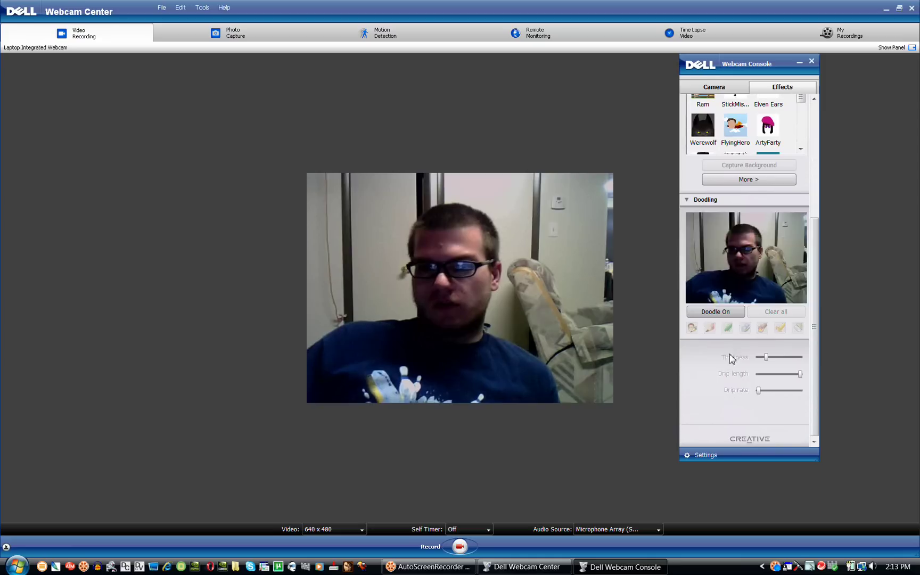
click(702, 314)
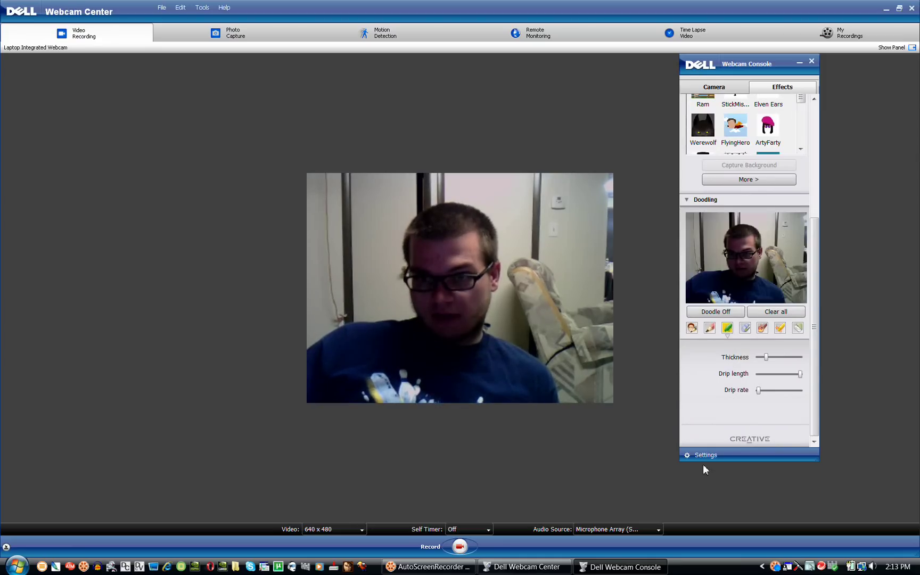
Choose the face paint tool and lower its opacity to about a third
click(691, 329)
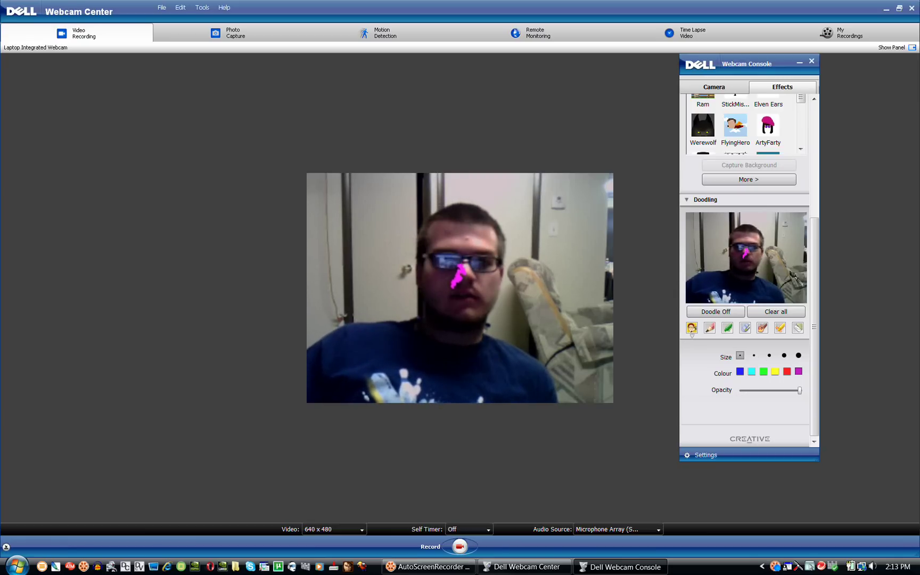
click(735, 313)
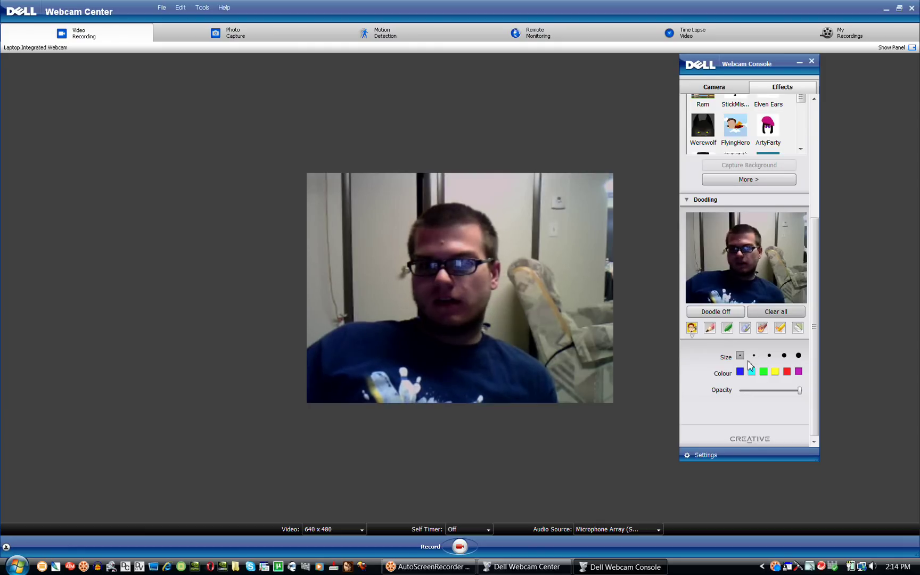
drag(798, 392, 769, 393)
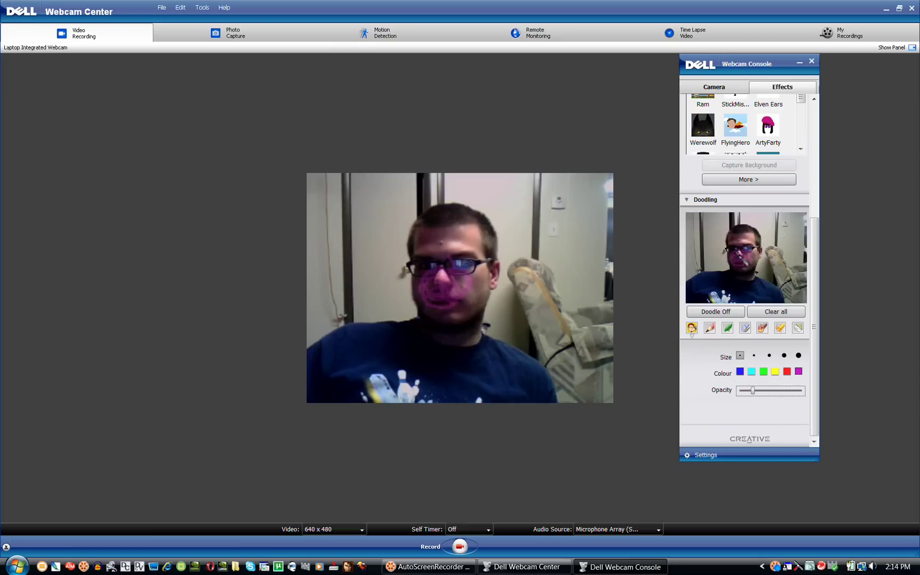
Draw a yellow pencil J across the video, then clear all doodles
click(775, 312)
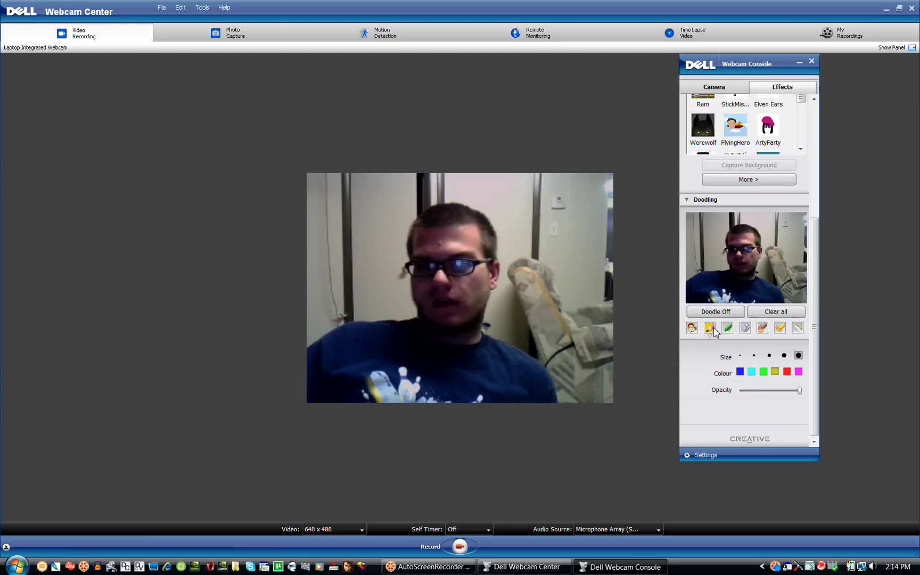
click(775, 371)
mouse_move(709, 231)
mouse_down()
mouse_move(695, 253)
mouse_move(710, 223)
mouse_move(730, 223)
mouse_move(725, 258)
mouse_move(745, 269)
mouse_move(777, 245)
mouse_move(794, 250)
mouse_move(788, 269)
mouse_up()
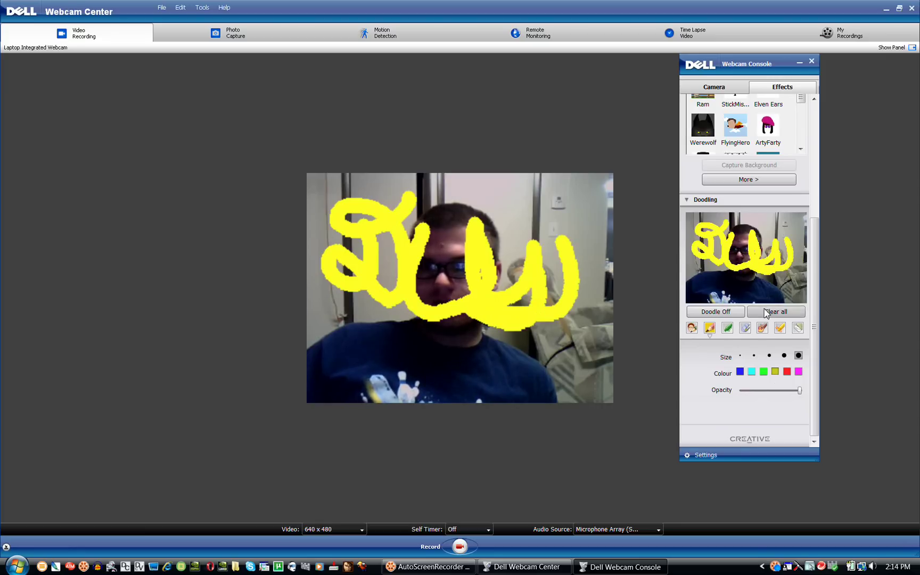
click(761, 313)
Write a green dripping slime word across the top, then clear it
click(730, 330)
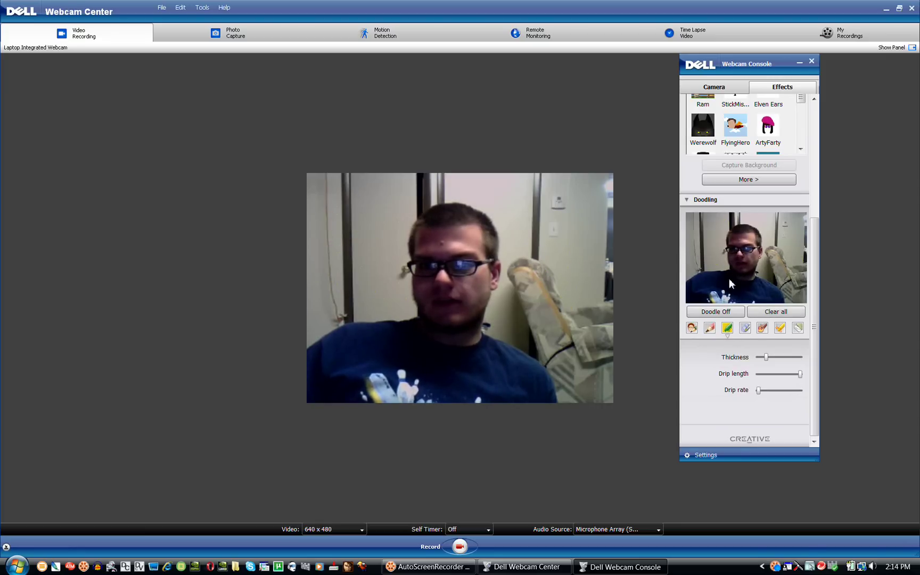
drag(739, 255, 743, 262)
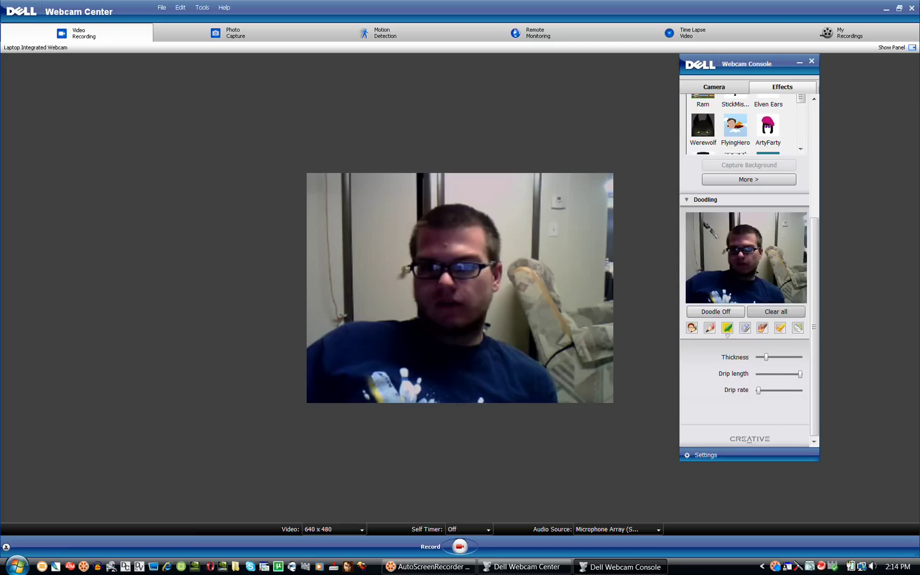
mouse_move(704, 222)
mouse_down()
mouse_move(698, 230)
mouse_move(715, 234)
mouse_up()
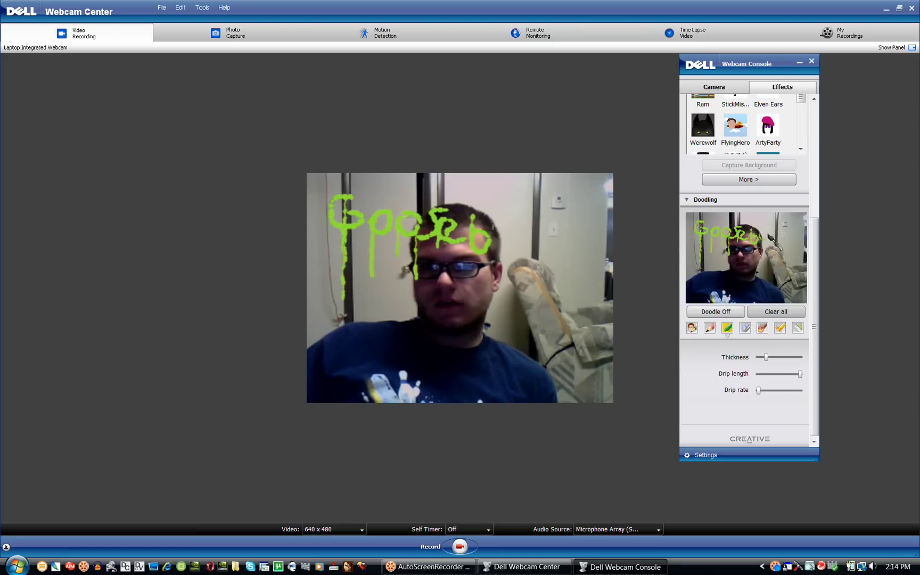
mouse_move(758, 233)
mouse_down()
mouse_move(798, 249)
mouse_move(807, 244)
mouse_move(797, 248)
mouse_up()
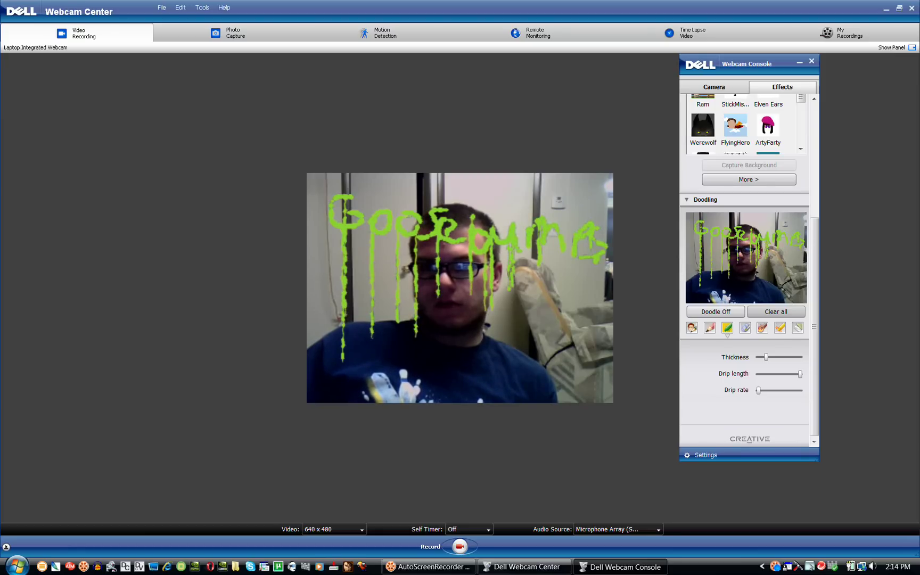
click(762, 315)
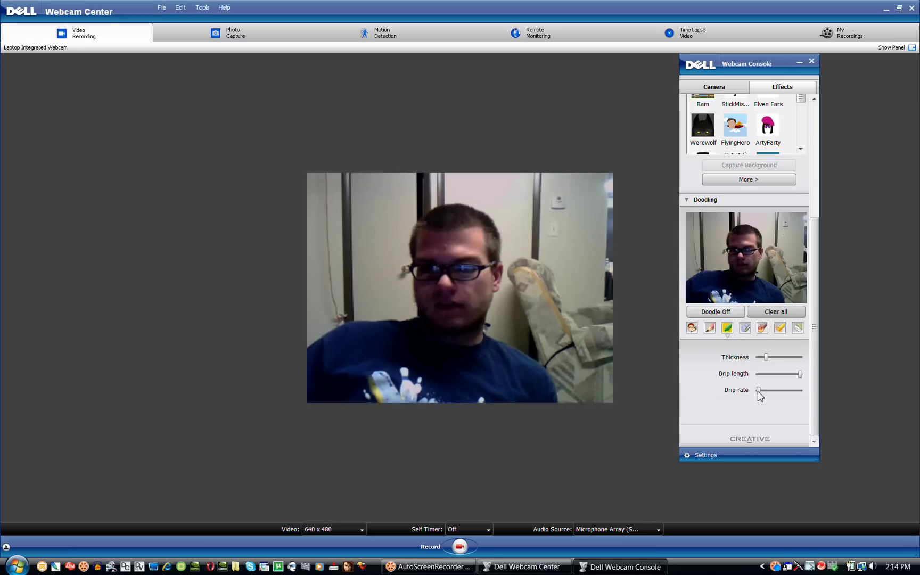
Draw a stream of bubbles over the face, then clear them
click(744, 328)
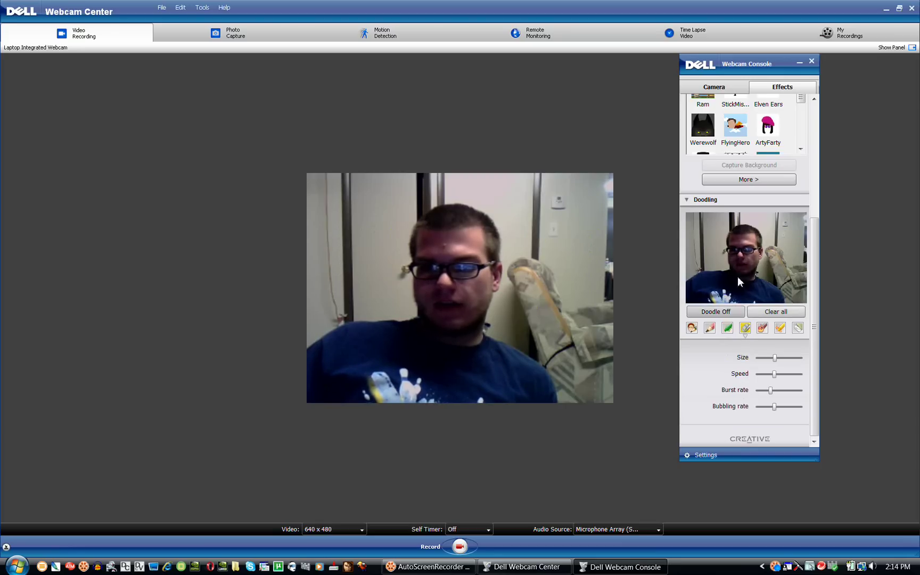
drag(750, 282, 740, 259)
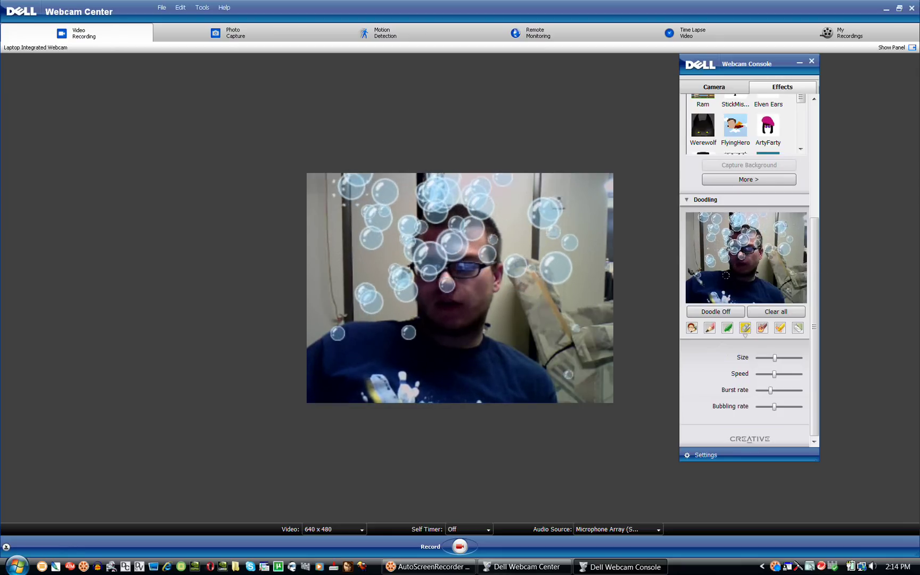
click(762, 312)
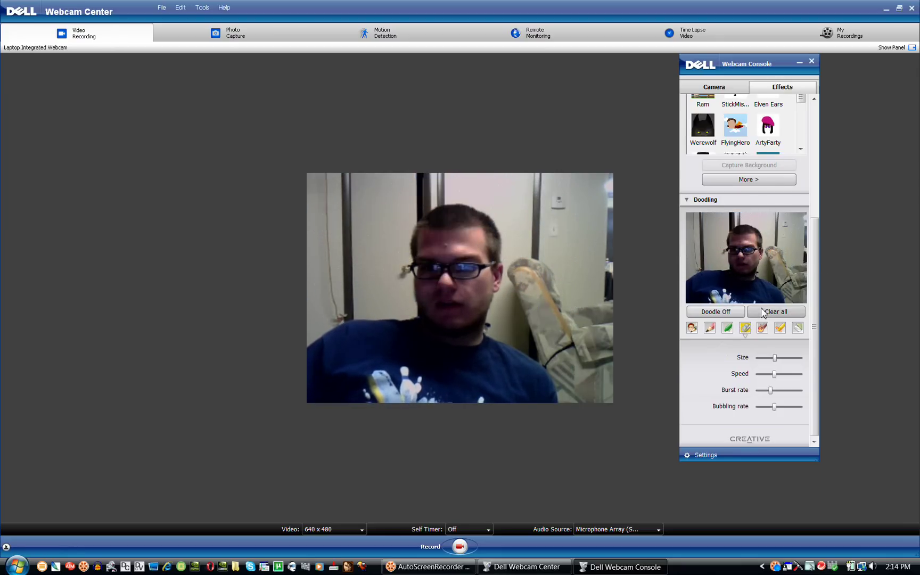
Draw fire streaks and a fire blob, clearing each, then select the Glitter tool
click(762, 328)
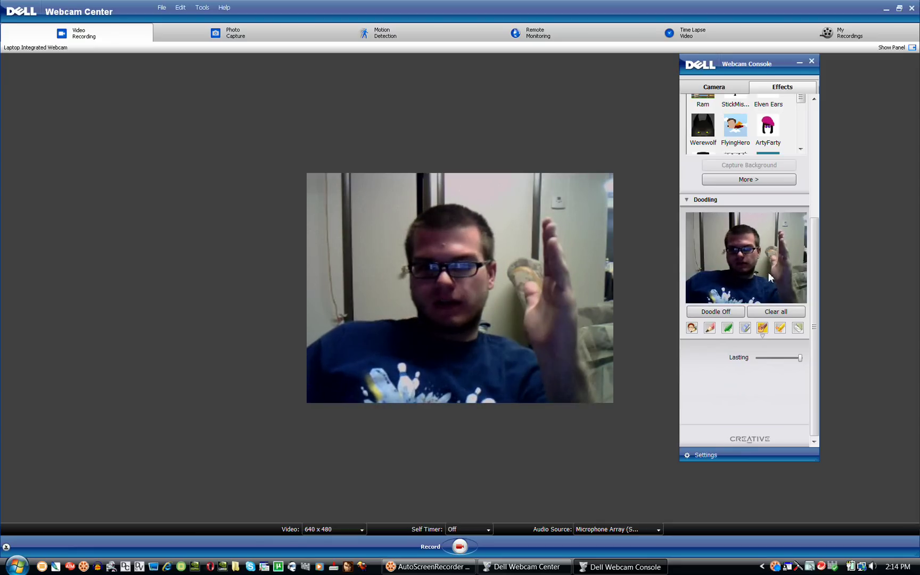
drag(775, 265, 688, 240)
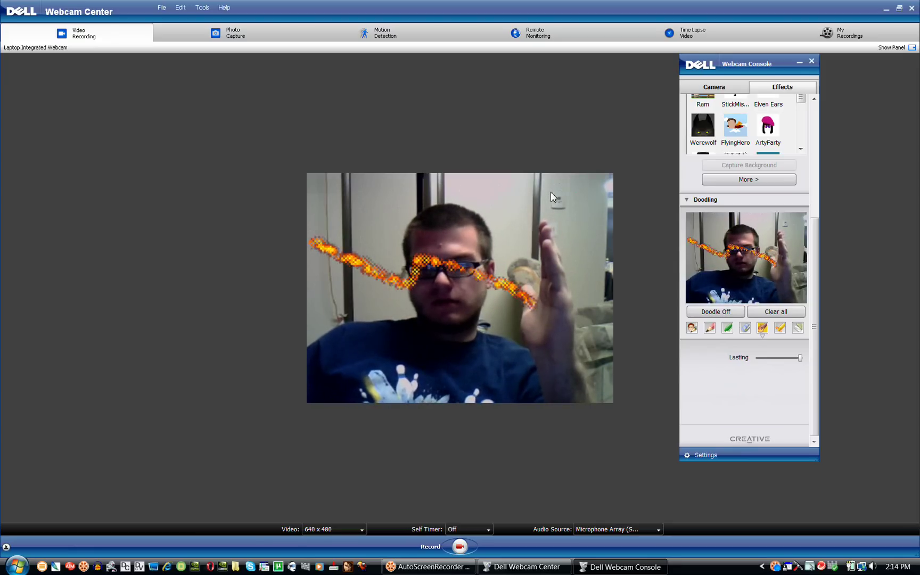
mouse_move(314, 245)
mouse_down()
mouse_move(381, 231)
mouse_move(553, 292)
mouse_up()
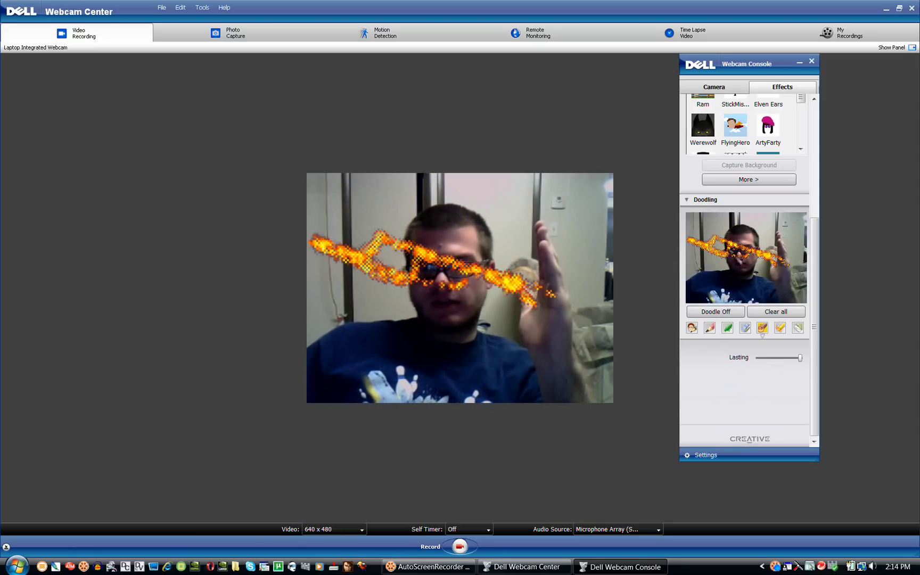
click(776, 311)
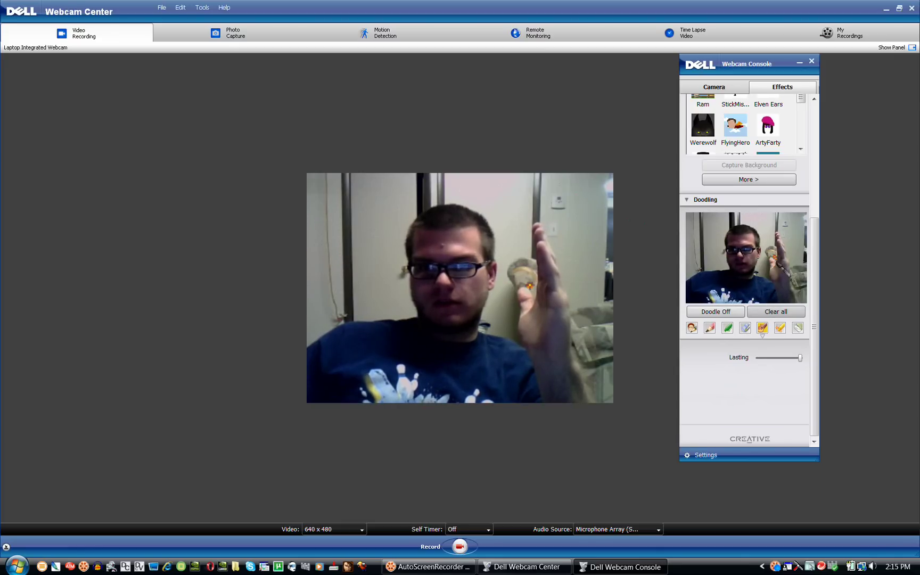
mouse_move(530, 286)
mouse_down()
mouse_move(535, 277)
mouse_move(519, 298)
mouse_move(503, 288)
mouse_move(516, 271)
mouse_move(509, 298)
mouse_move(519, 290)
mouse_up()
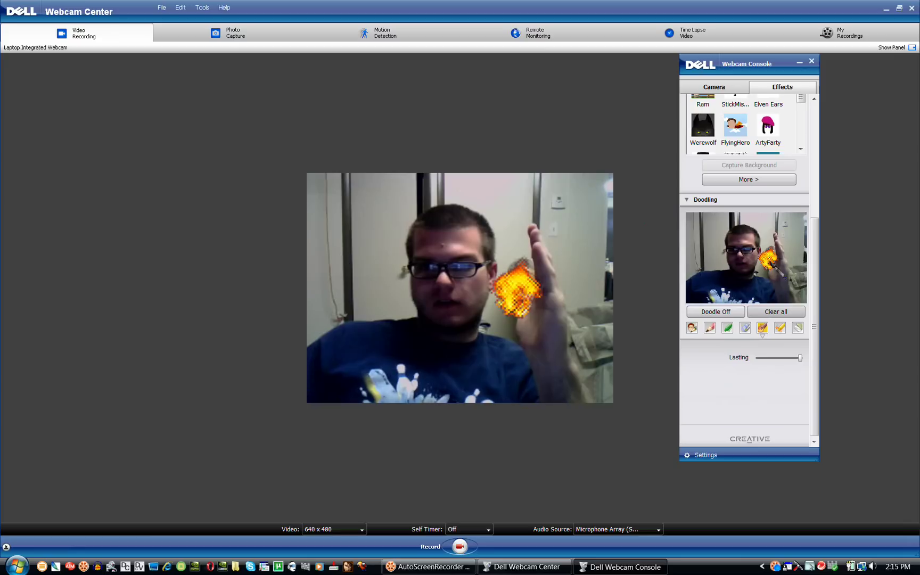
click(781, 313)
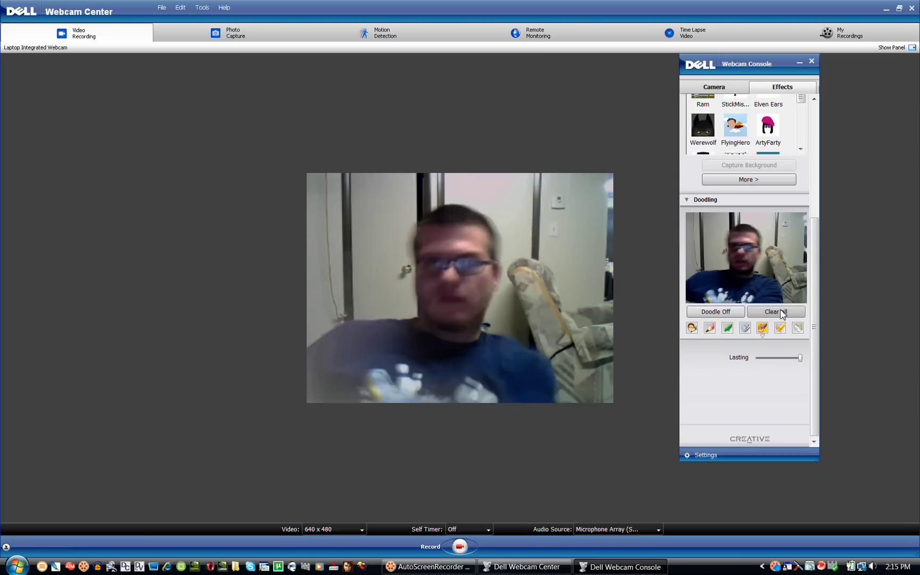
click(780, 328)
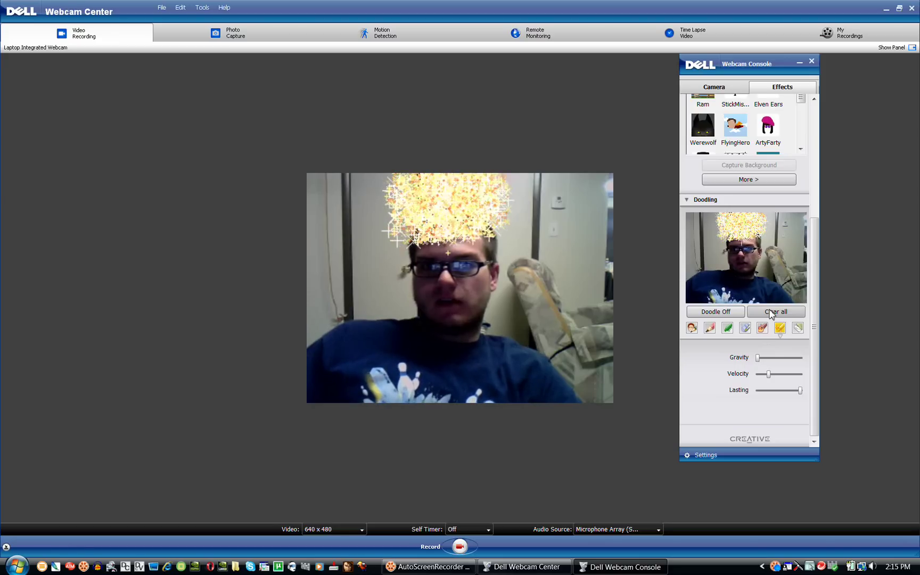
Draw glitter strands down both sides of the video, then clear them
drag(367, 192, 338, 327)
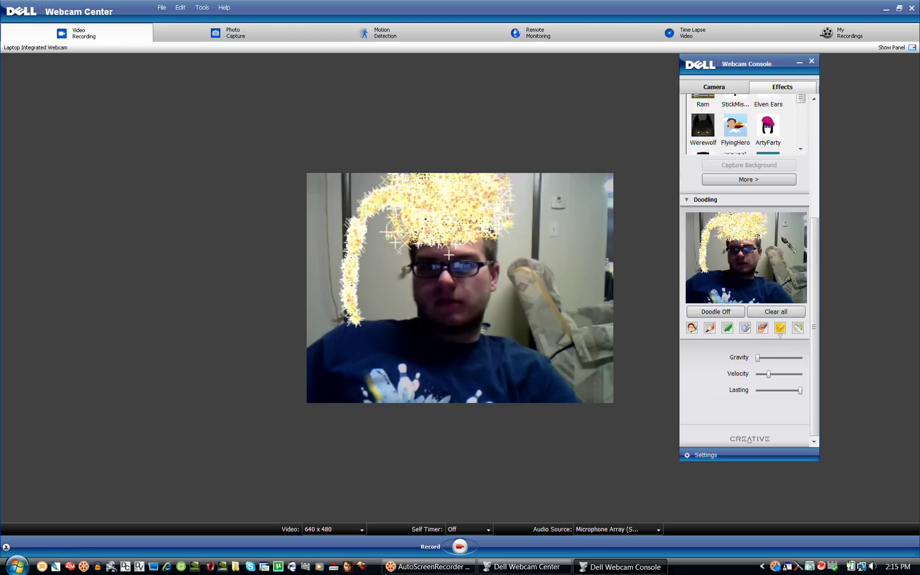
mouse_move(530, 207)
mouse_down()
mouse_move(568, 298)
mouse_move(595, 322)
mouse_up()
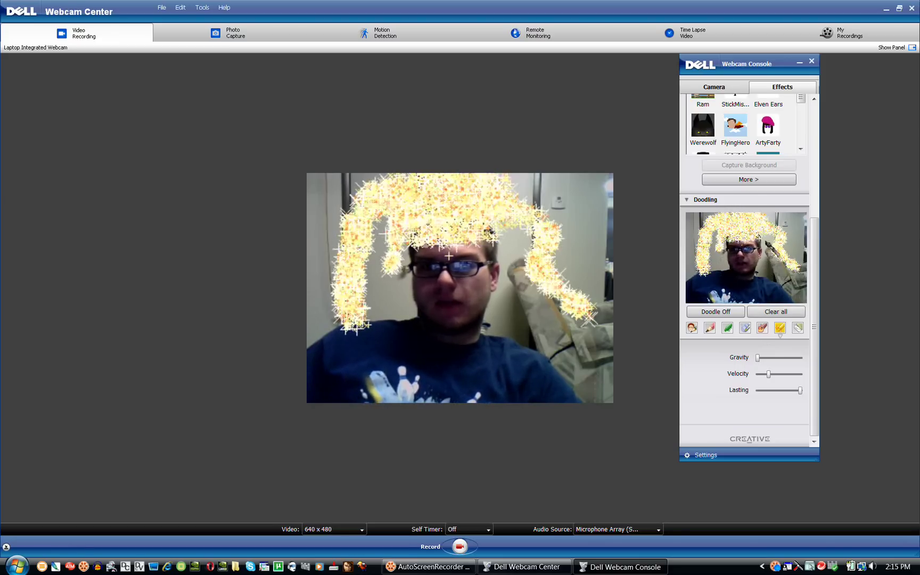
click(778, 312)
Draw a yellow pencil squiggle, set a medium eraser size, then clear all doodles
click(798, 328)
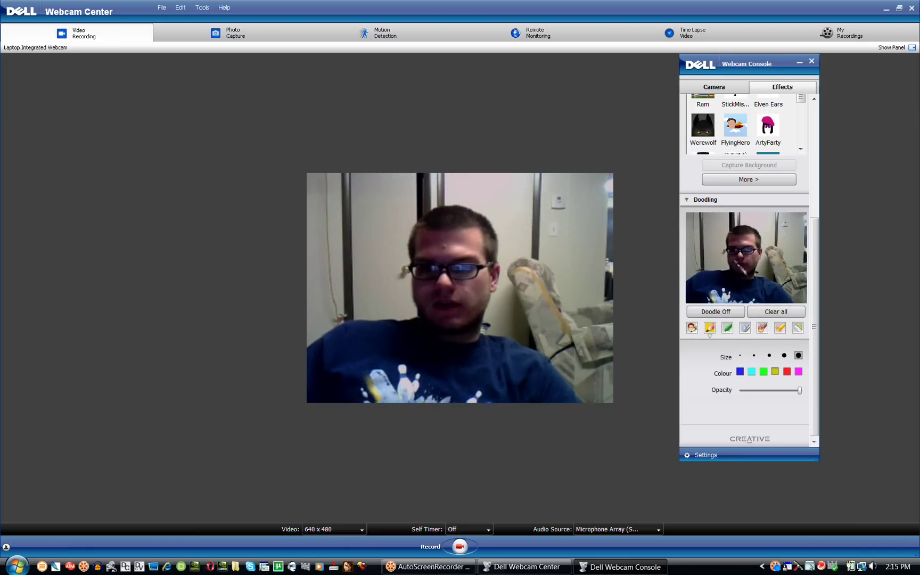
mouse_move(721, 239)
mouse_down()
mouse_move(714, 270)
mouse_move(740, 274)
mouse_up()
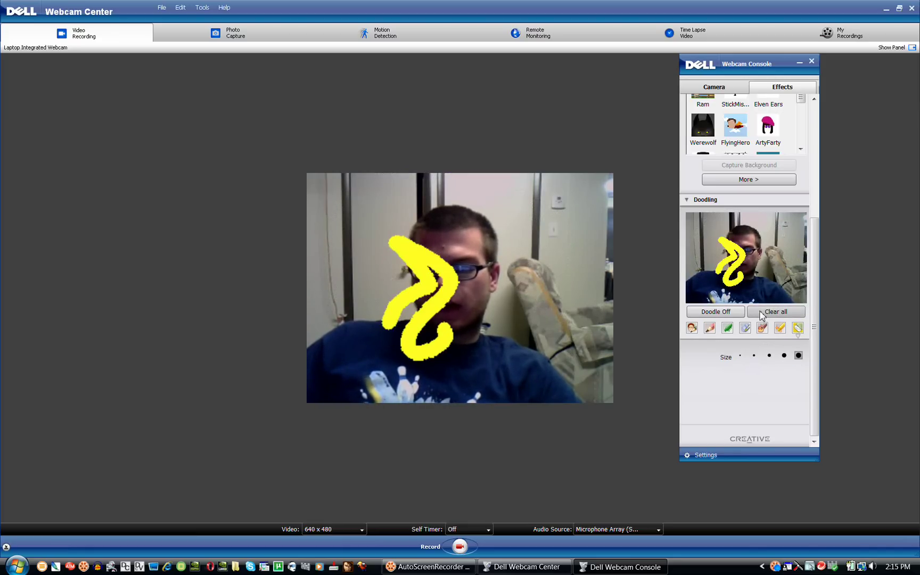
click(769, 356)
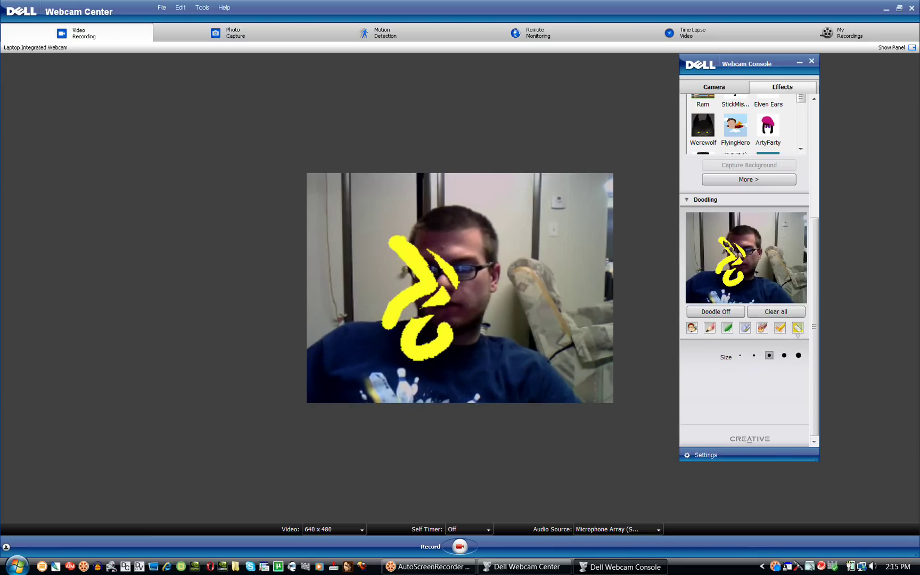
click(772, 313)
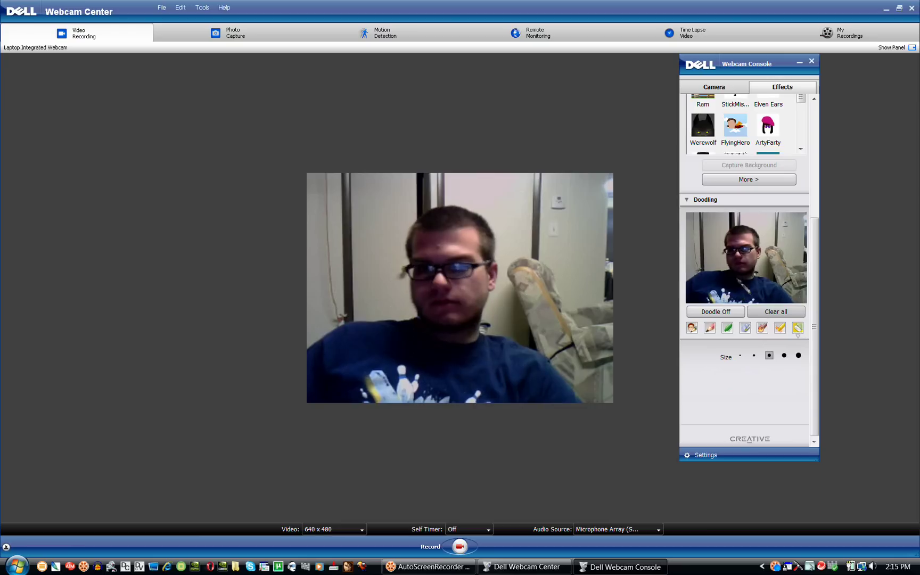
Open console Settings, decline Reset all, cancel, and return to the Camera page
click(705, 456)
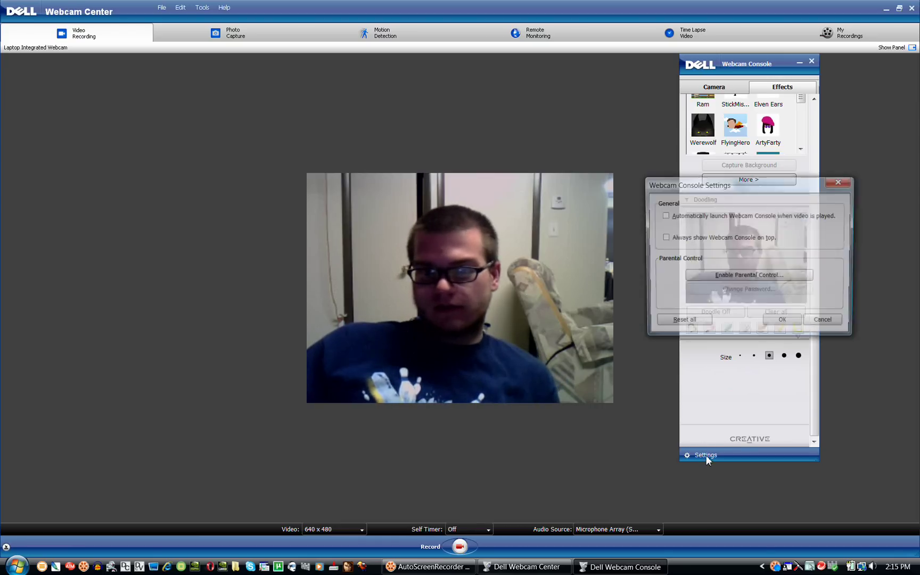
mouse_move(688, 189)
mouse_down()
mouse_move(620, 215)
mouse_move(615, 227)
mouse_up()
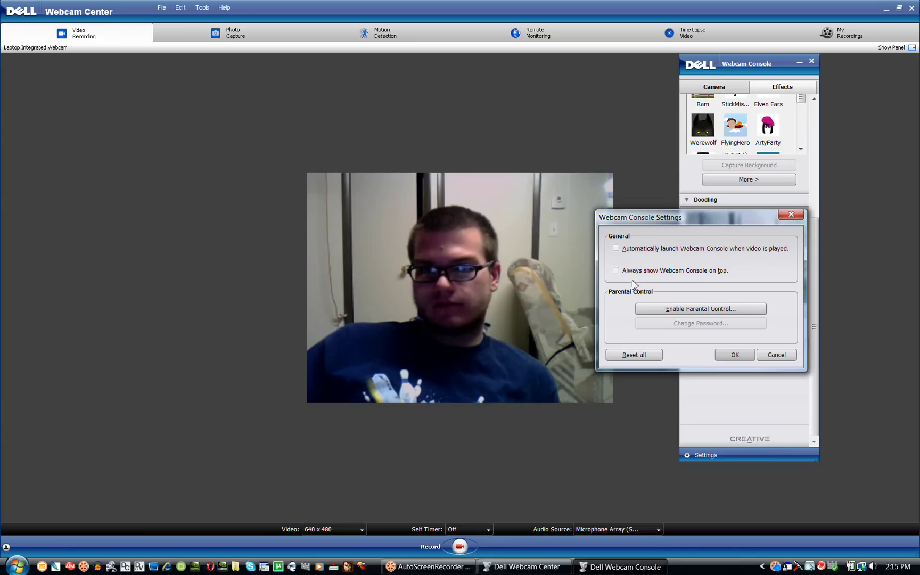
click(639, 355)
click(562, 332)
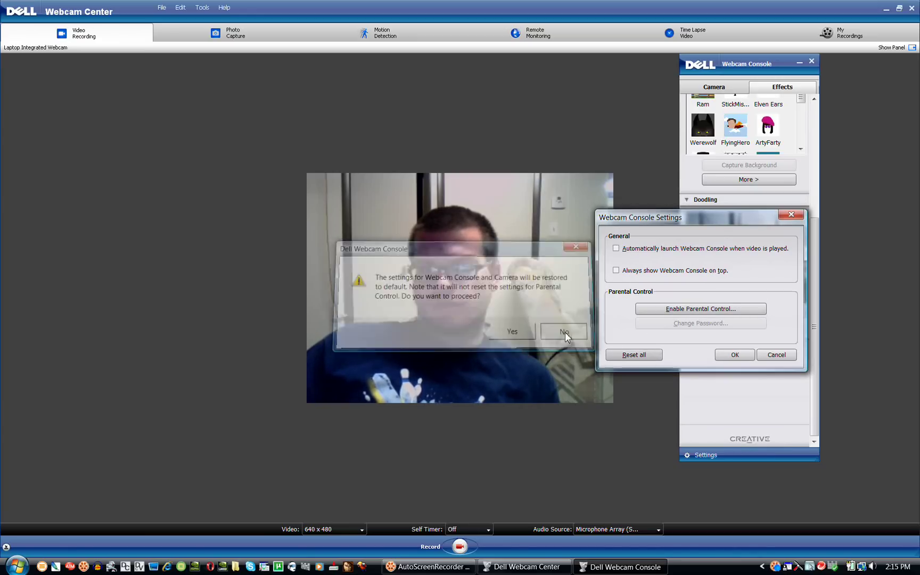
click(765, 355)
click(722, 87)
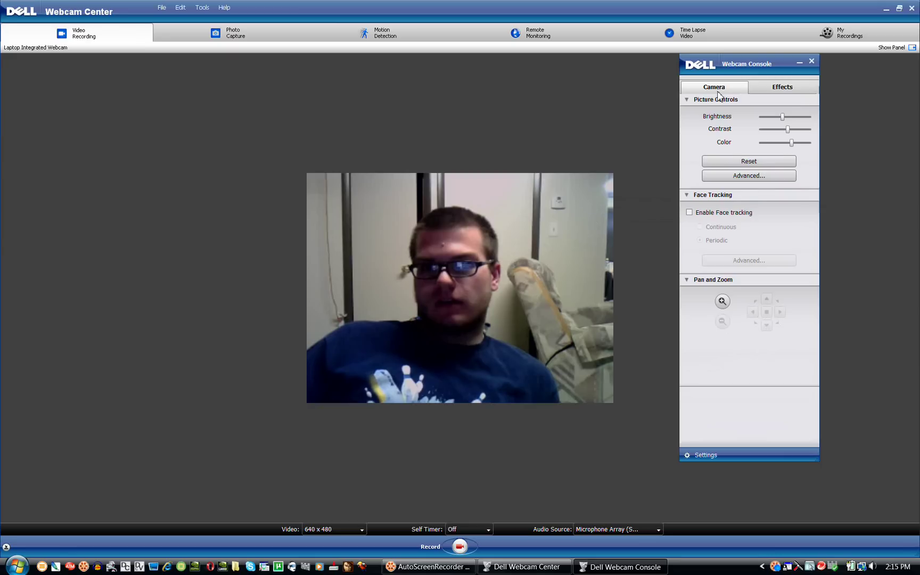